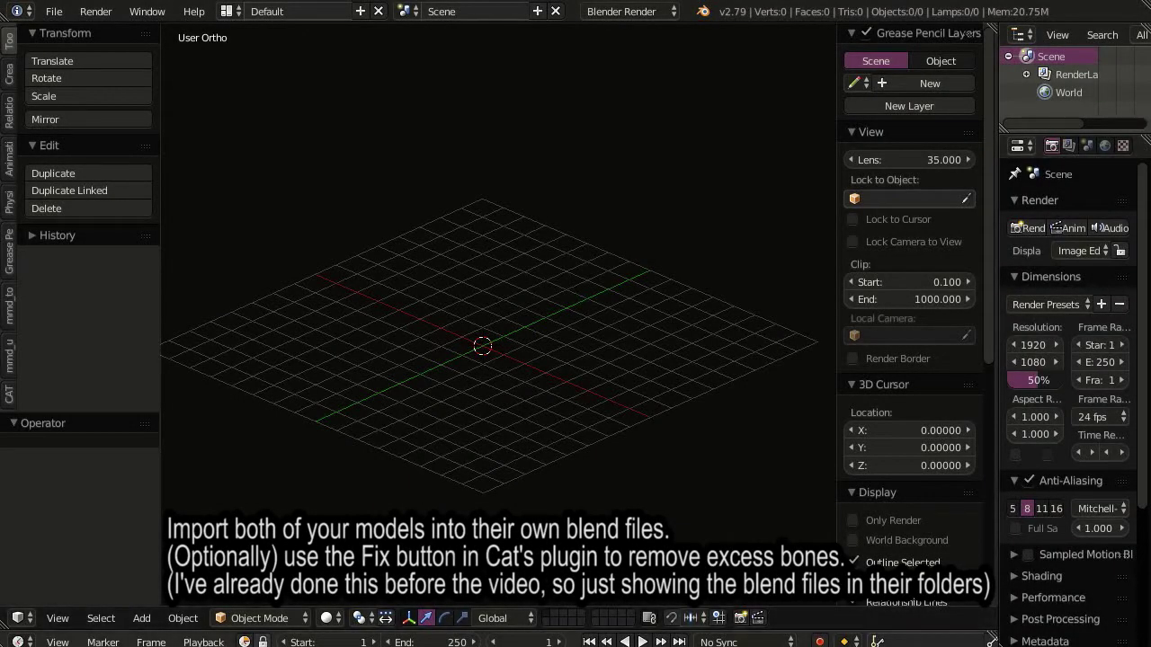
Step: Locate Sharo.blend in the Sharo model folder under VRCTutorials
key("alt+Tab")
double_click(245, 205)
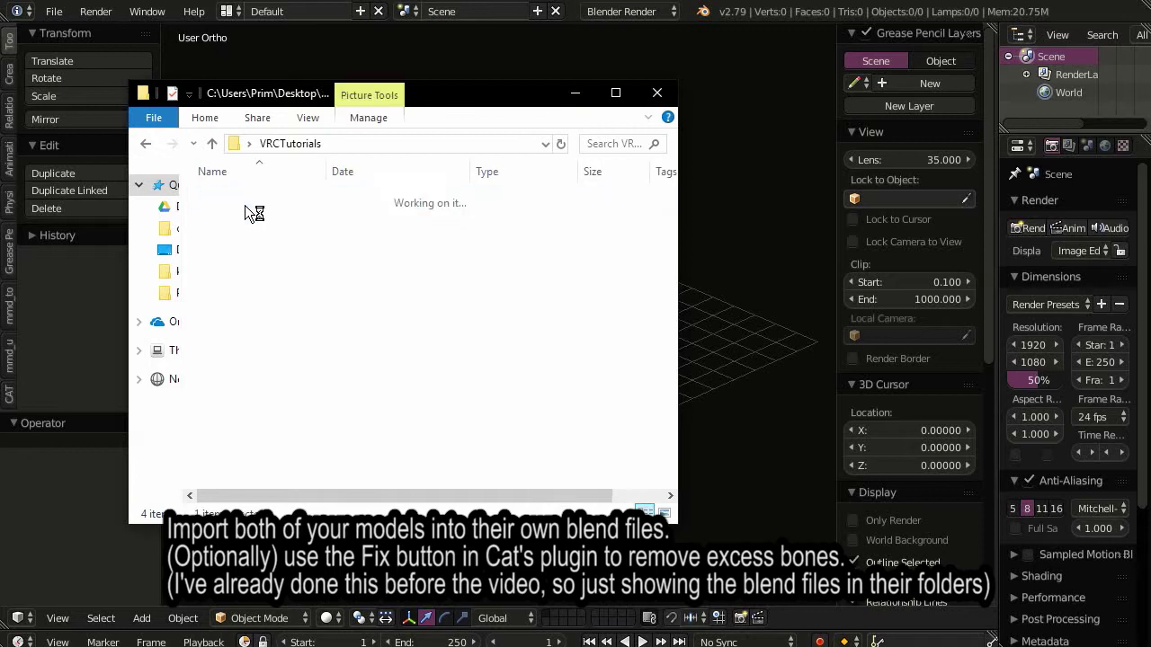
left_click(296, 144)
double_click(231, 255)
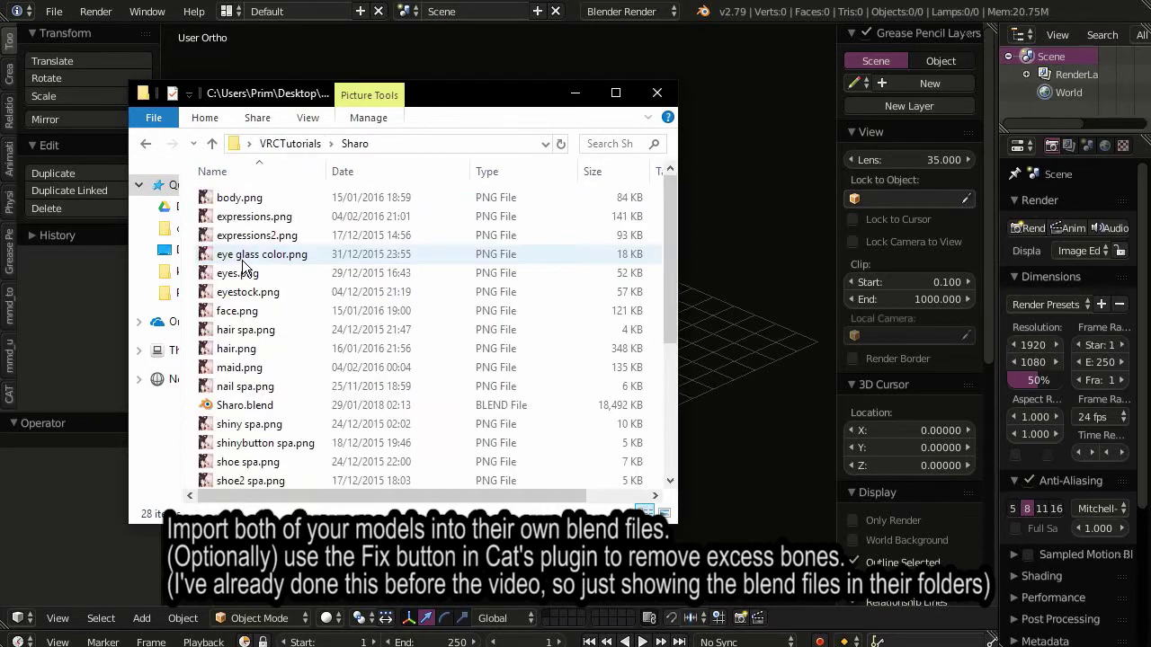
scroll(231, 306, "down", 3)
left_click(231, 310)
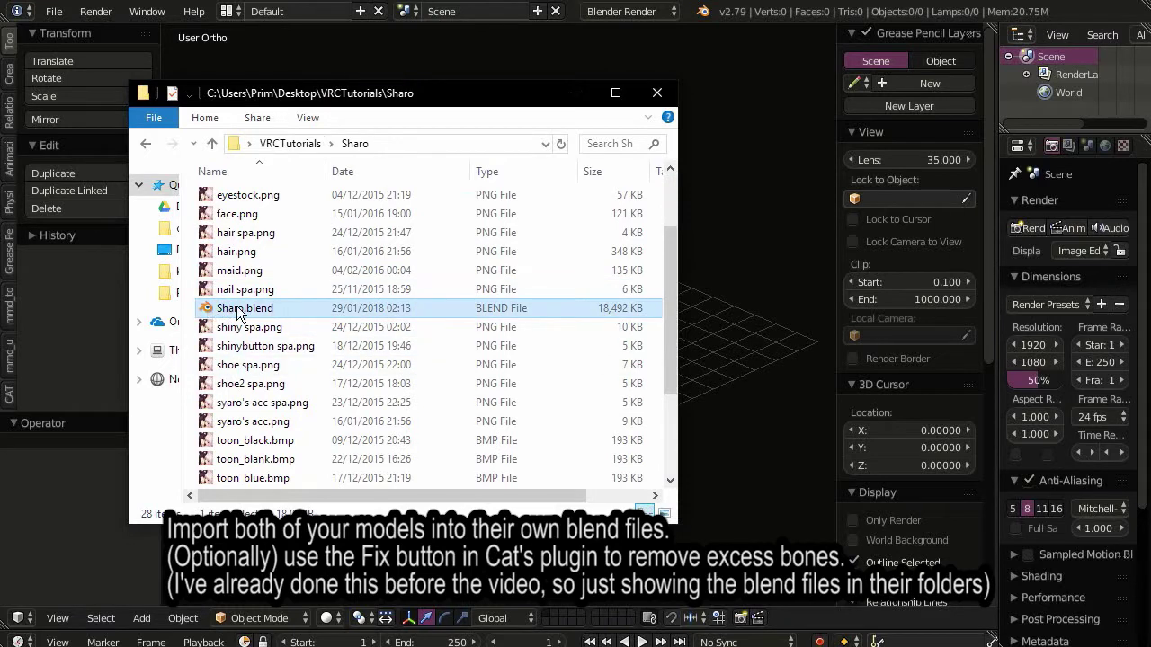
left_click(575, 92)
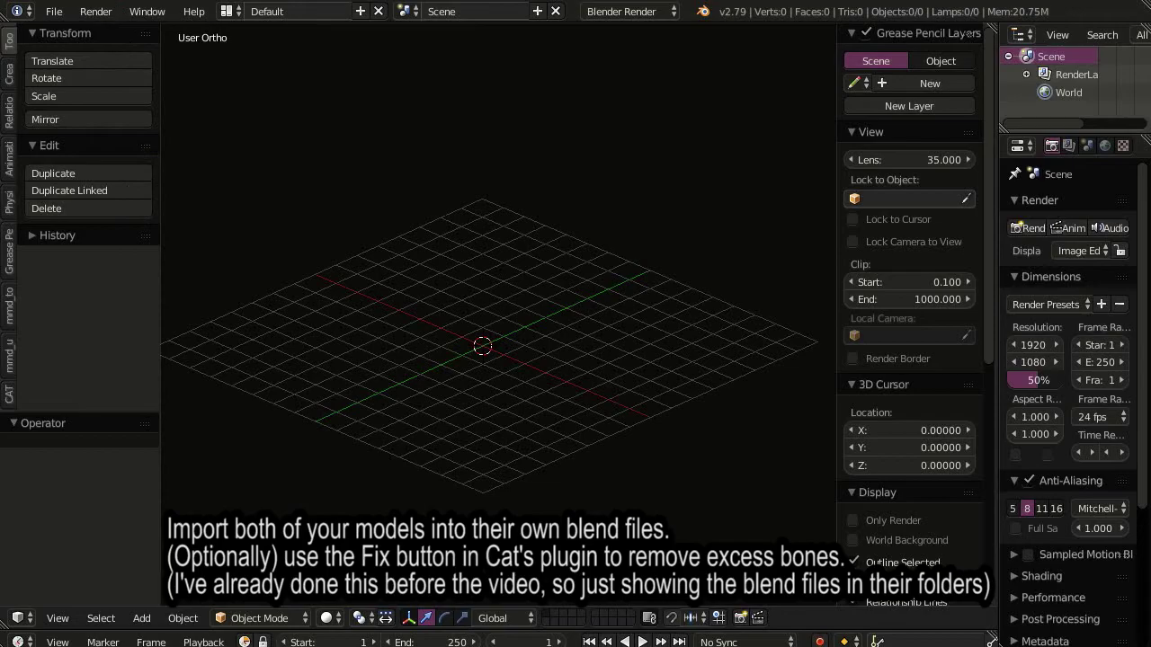
Step: Open Sharo.blend from recent files and put its armature into Edit Mode
left_click(49, 12)
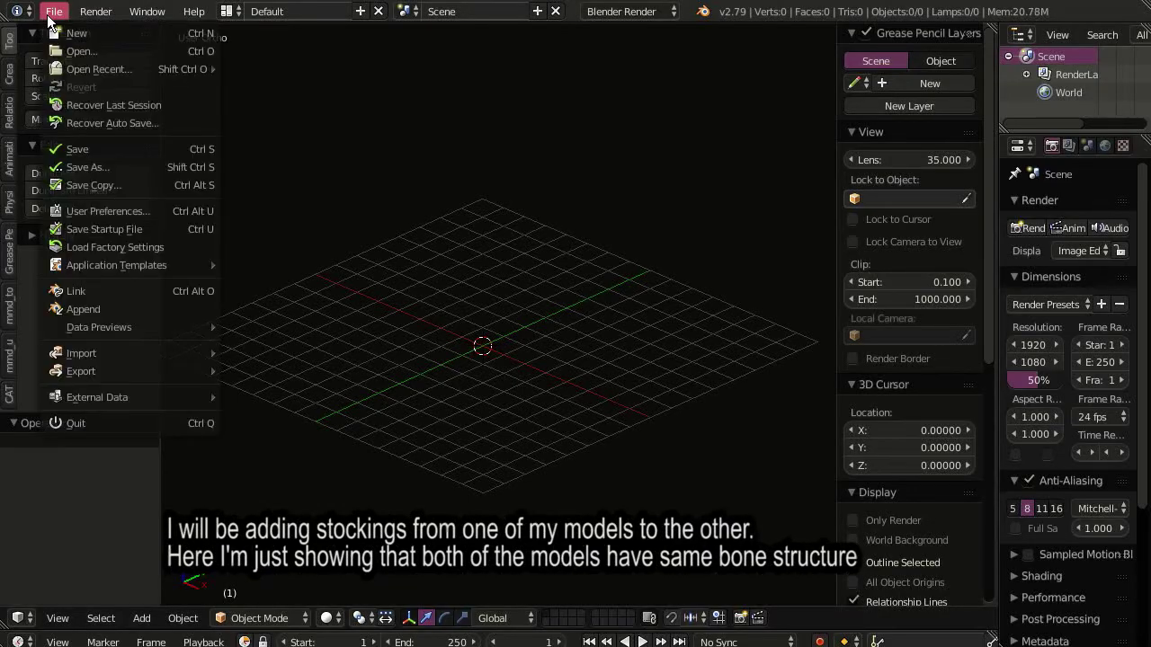
mouse_move(99, 69)
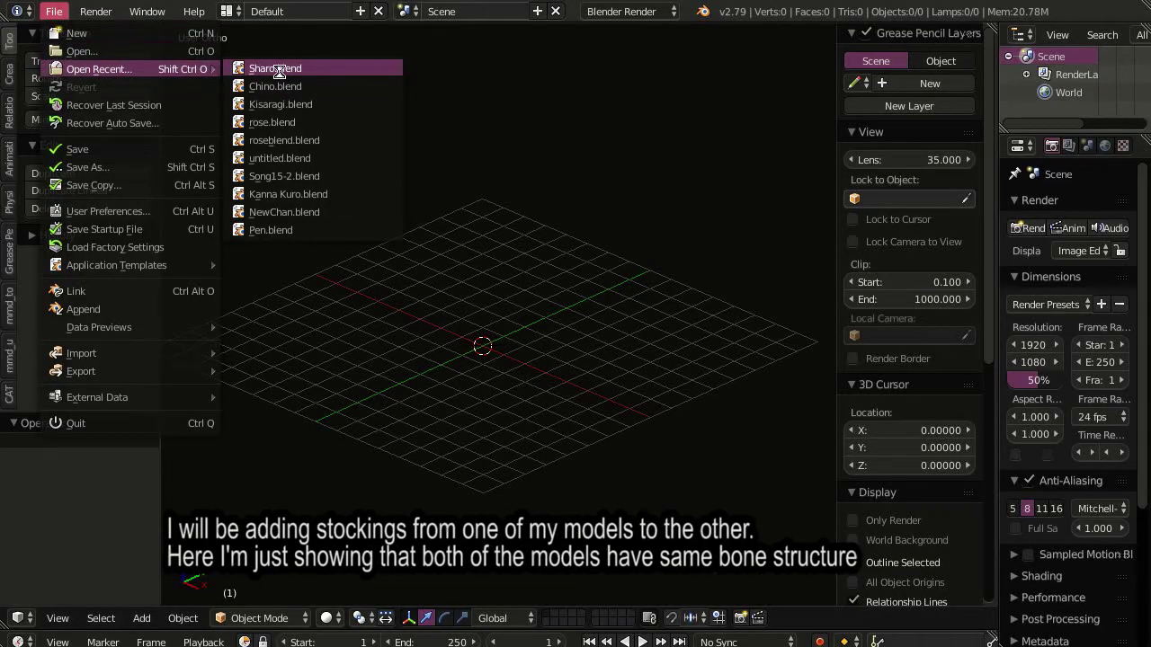
left_click(279, 71)
mouse_move(350, 181)
middle_mouse_down()
mouse_move(465, 294)
mouse_move(523, 441)
middle_mouse_up()
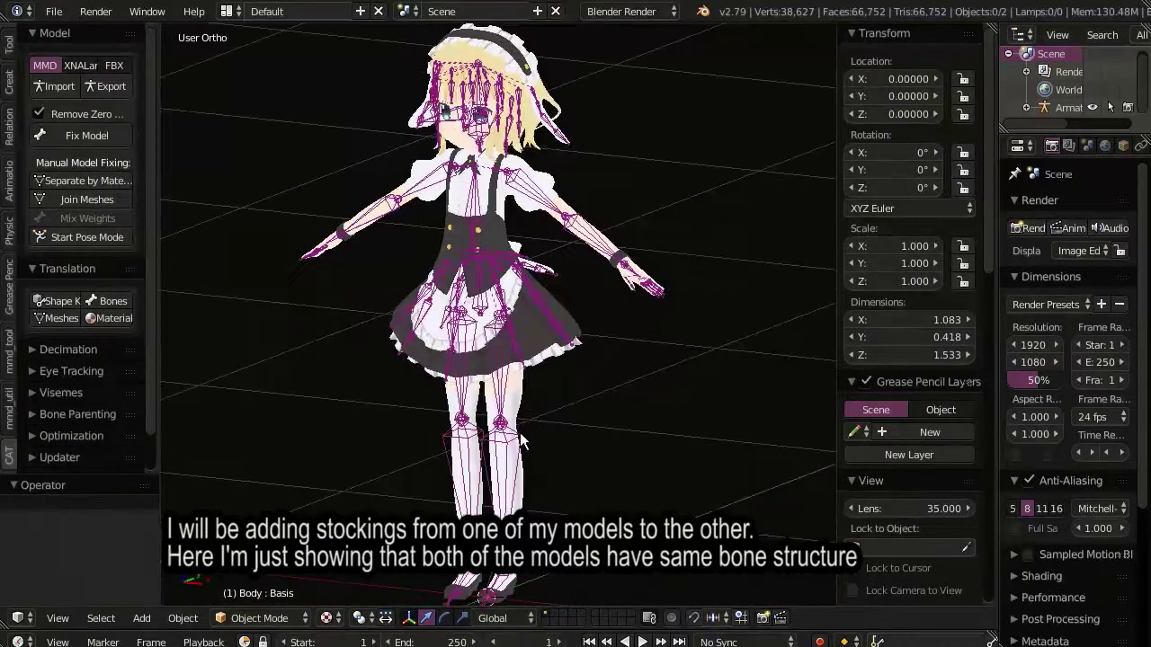
right_click(501, 450)
scroll(477, 291, "up", 4)
key("Tab")
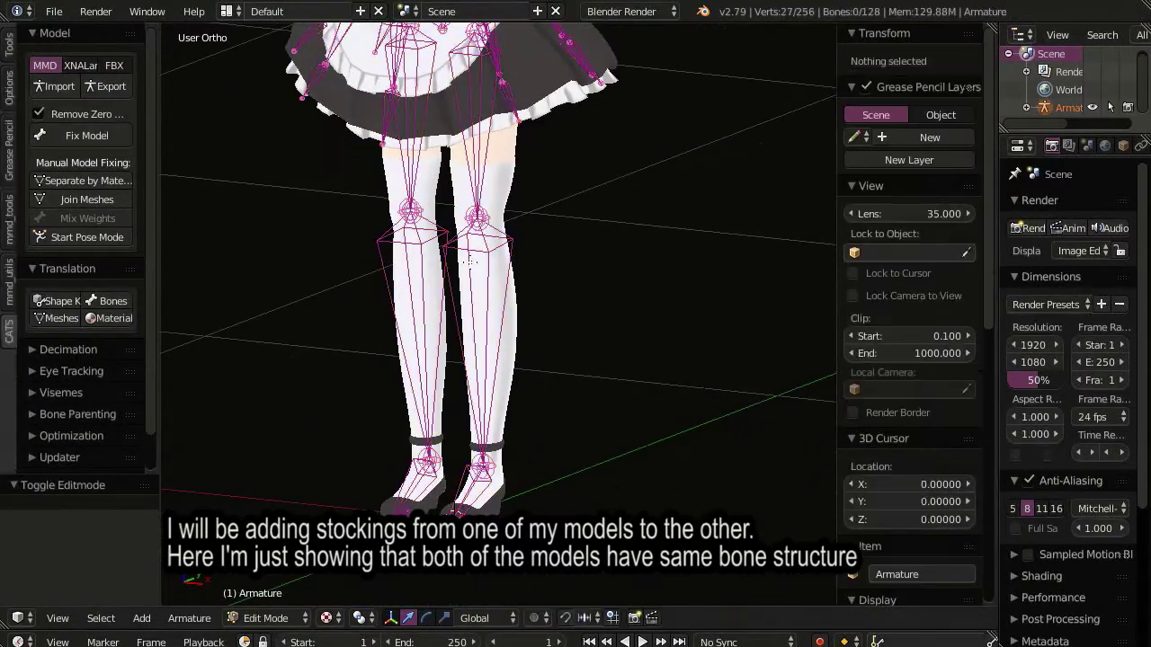
Step: Select each knee, leg, ankle and toe bone to read their names
right_click(454, 268)
right_click(480, 227)
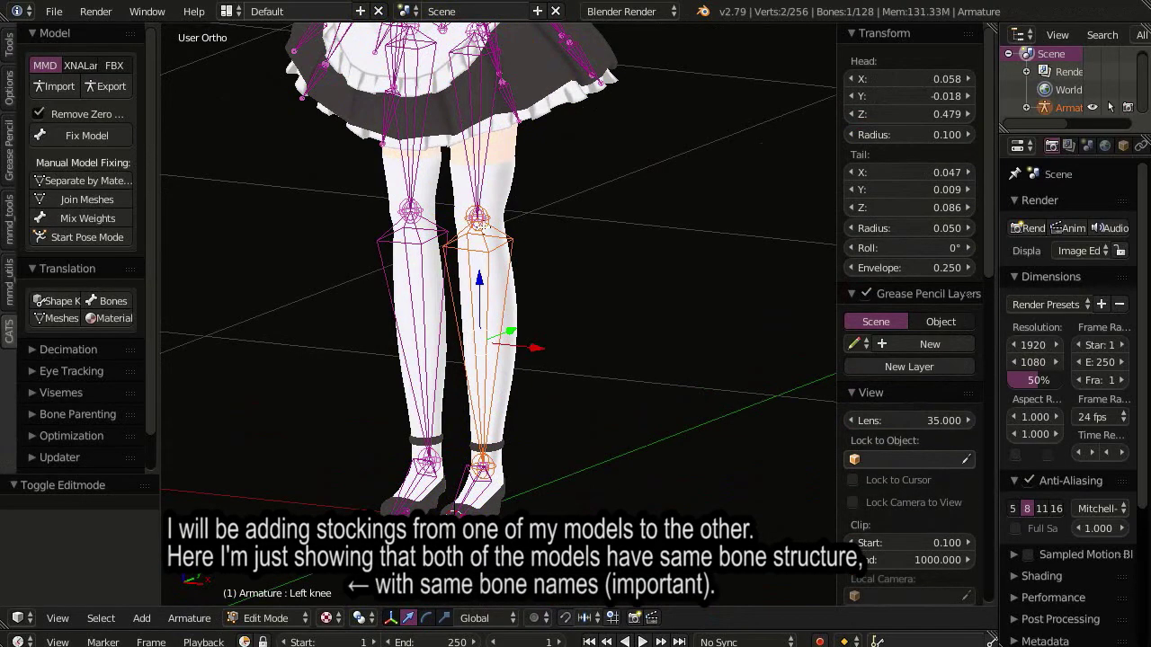
right_click(482, 157)
right_click(410, 166)
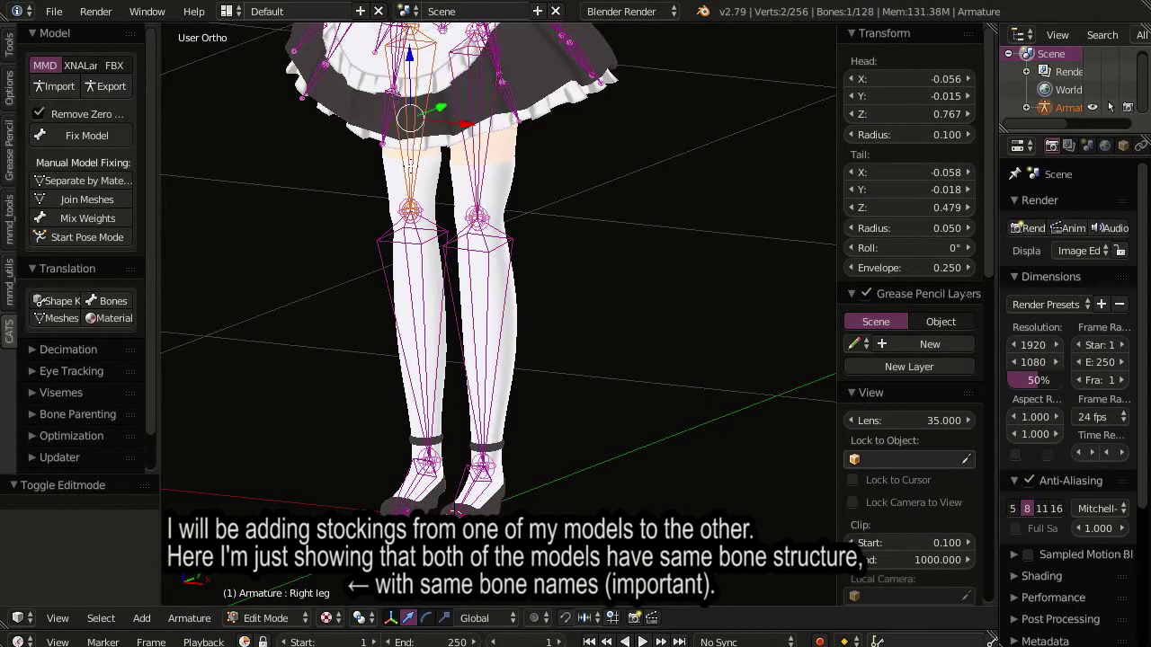
right_click(480, 470)
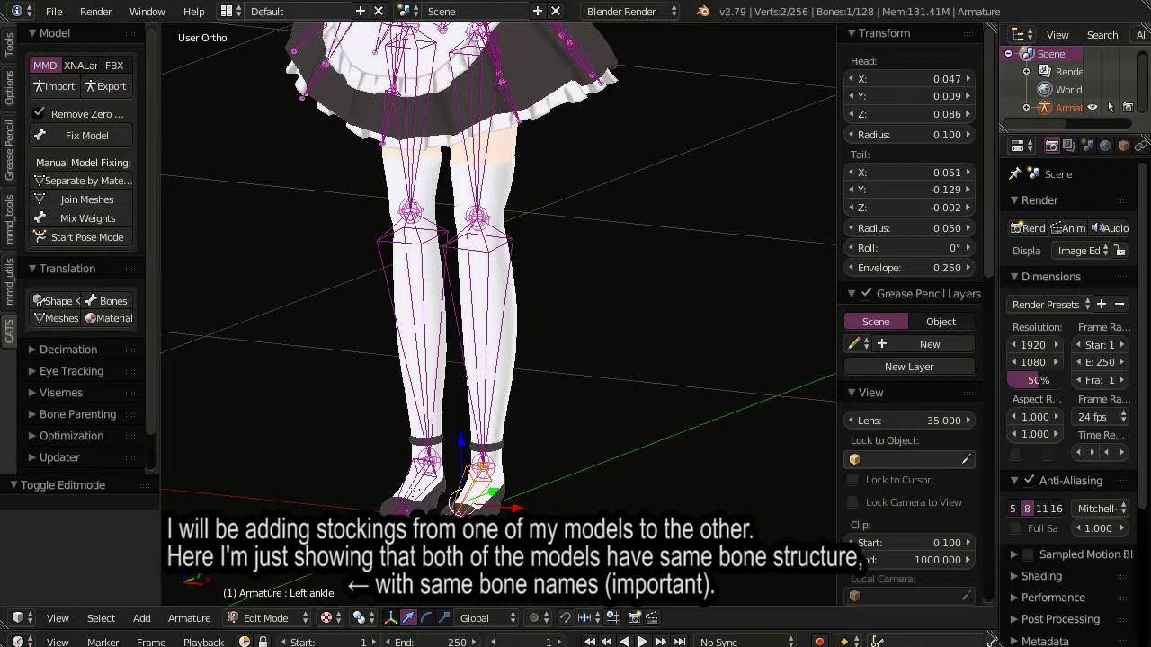
right_click(404, 491)
scroll(493, 412, "up", 3)
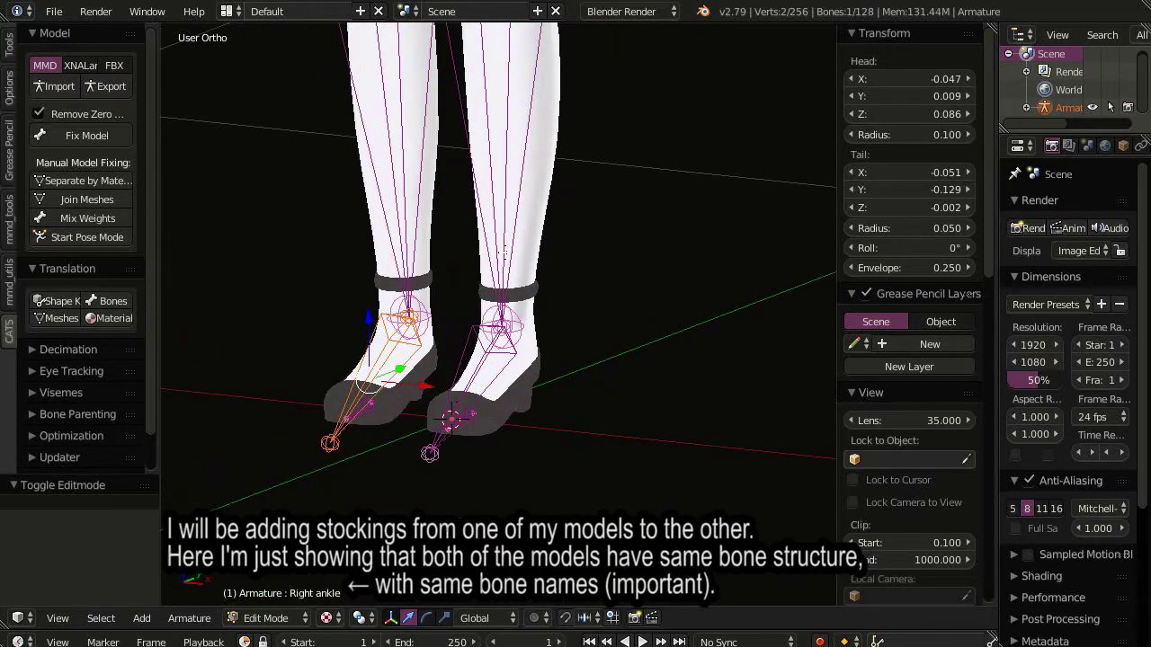
right_click(461, 428)
right_click(465, 420)
scroll(465, 420, "up", 2)
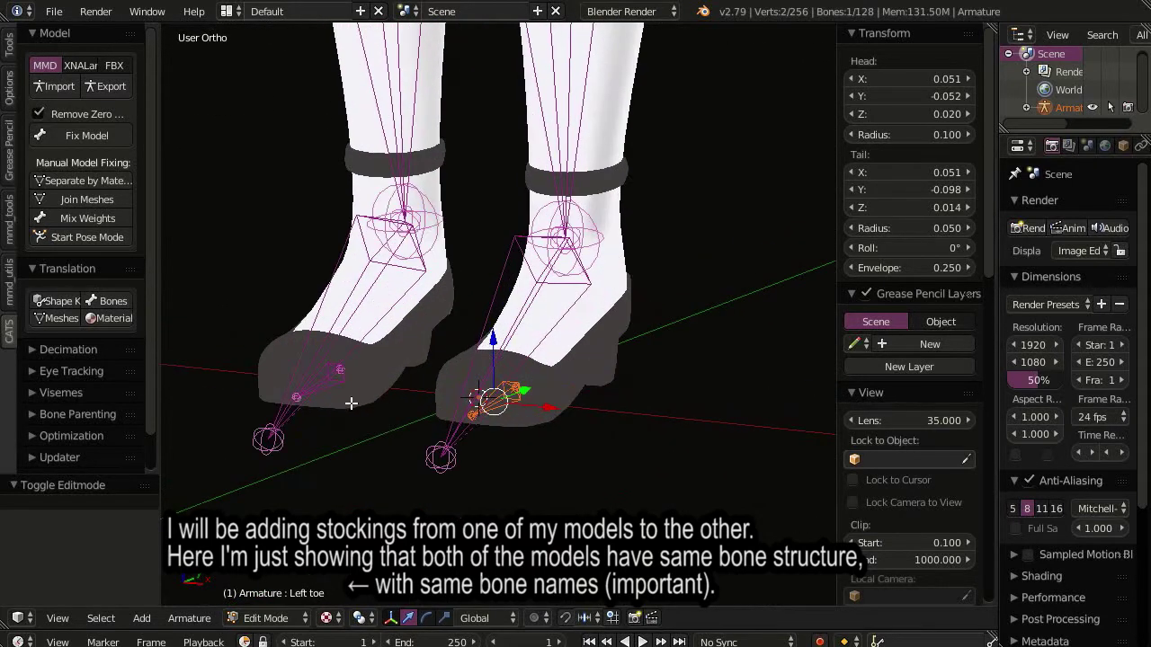
right_click(324, 388)
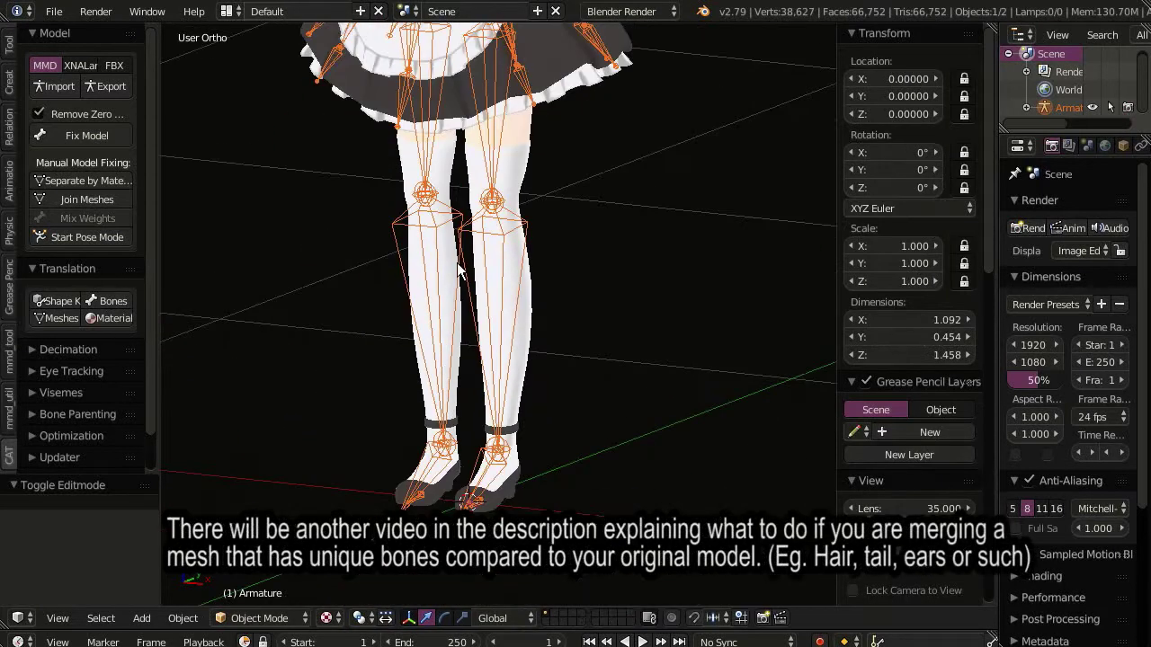
Step: Open Chino.blend from recent files and put its armature into Edit Mode
key("a")
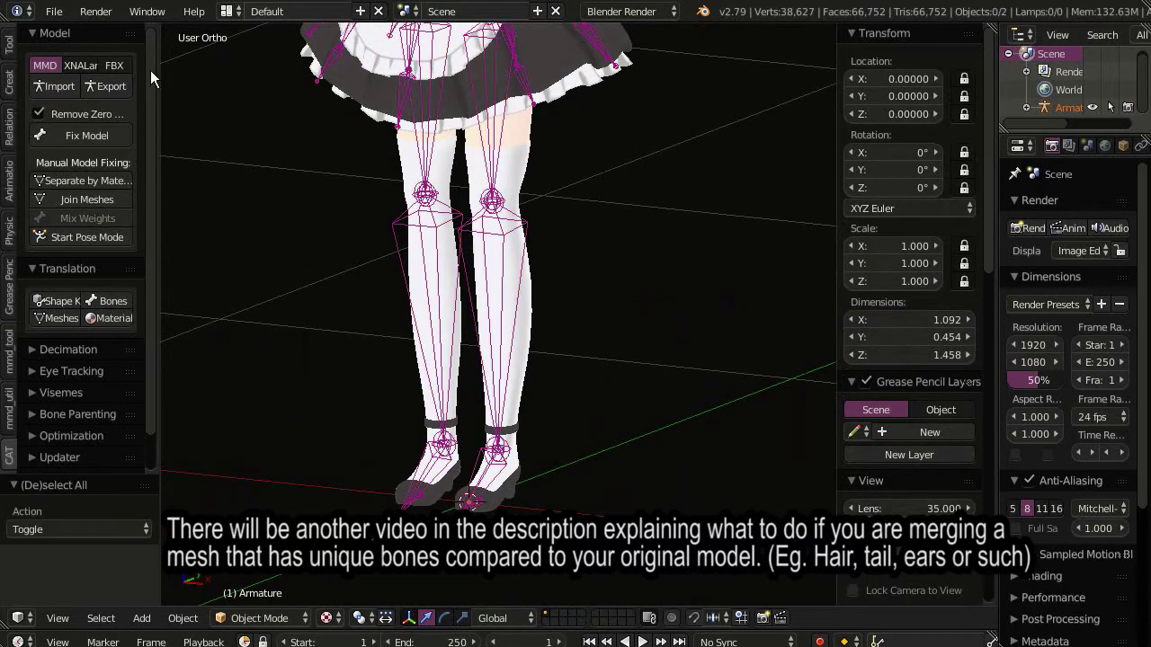
left_click(54, 11)
mouse_move(99, 69)
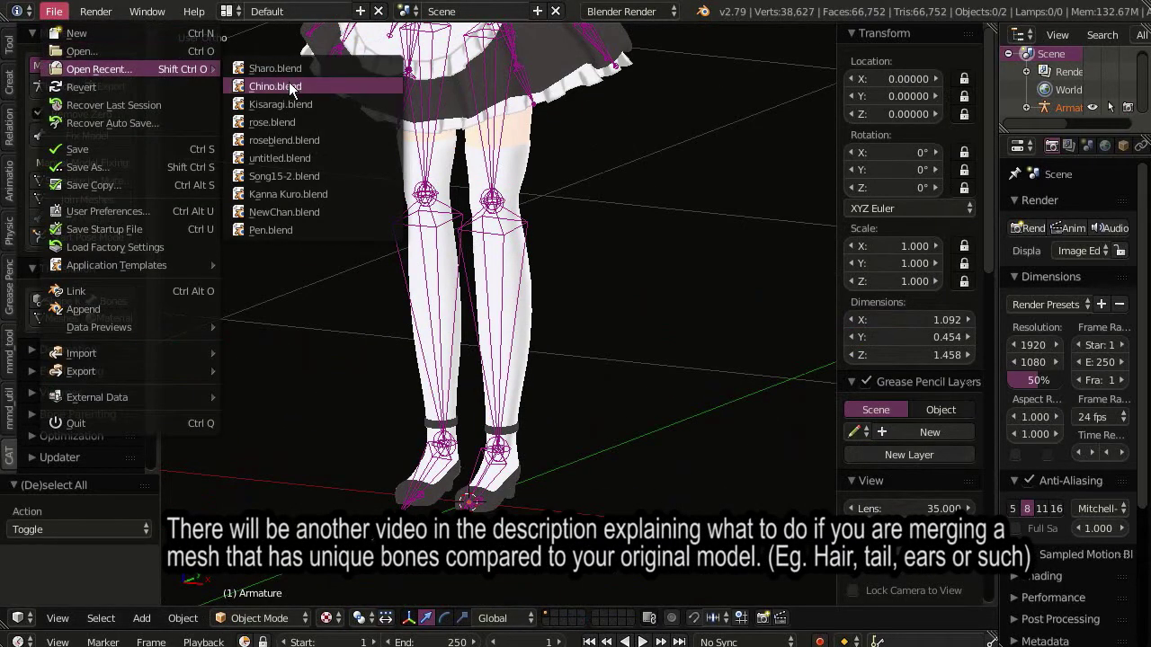
left_click(289, 83)
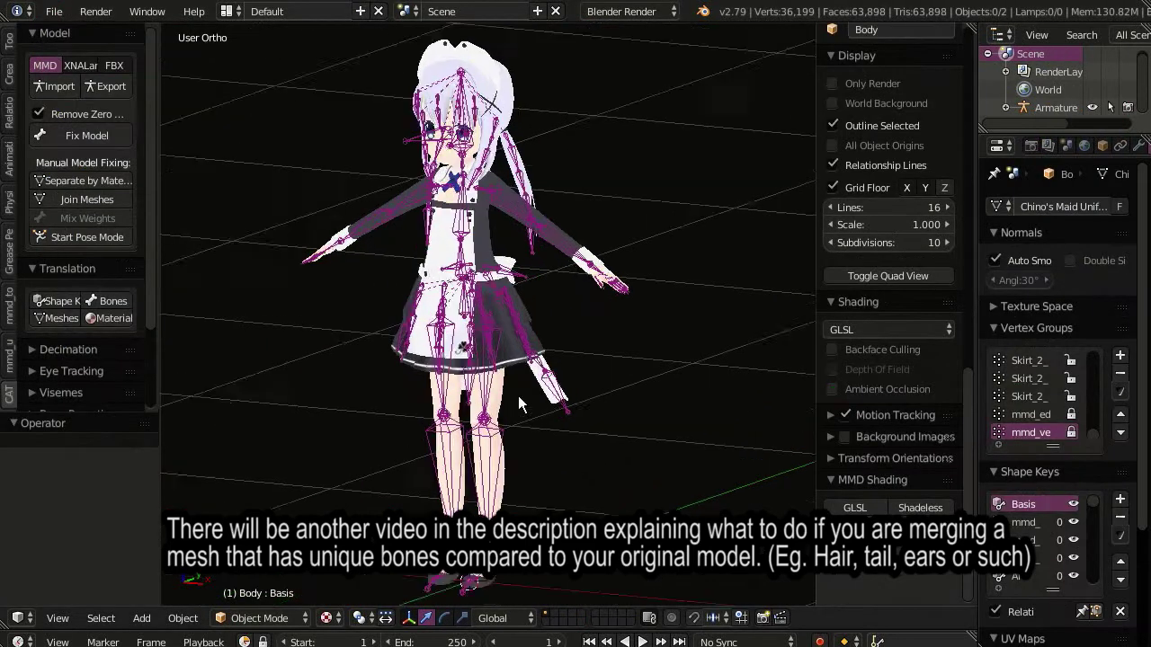
scroll(517, 395, "up", 4)
scroll(551, 211, "up", 2)
scroll(482, 233, "up", 2)
right_click(482, 233)
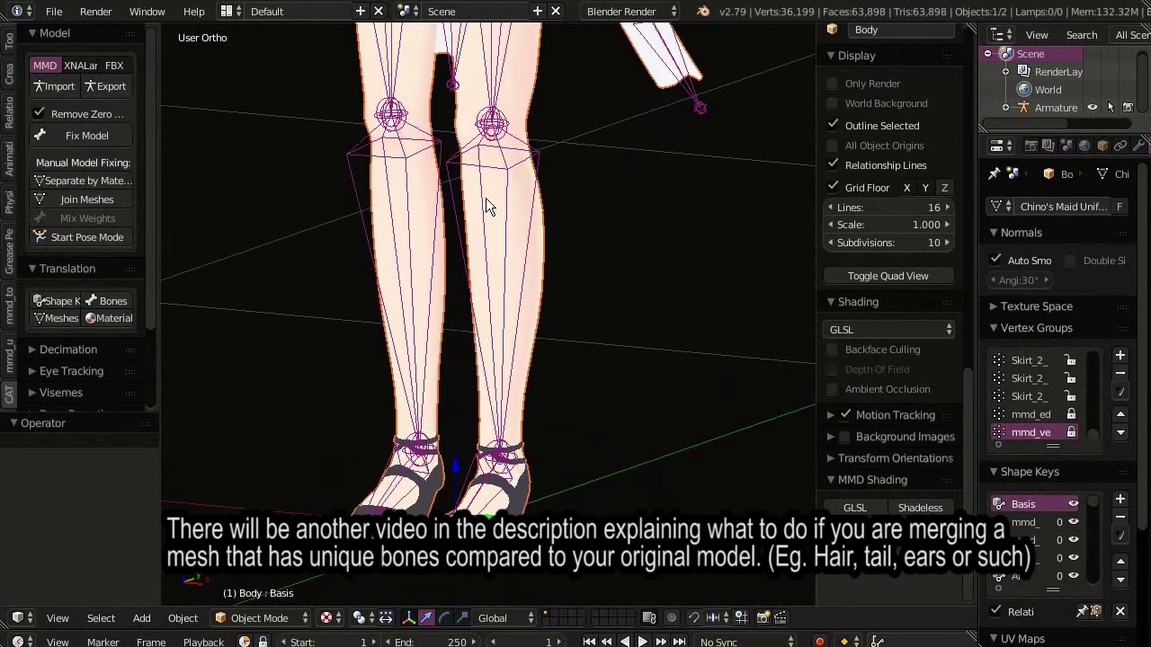
key("Tab")
key("Tab")
right_click(485, 184)
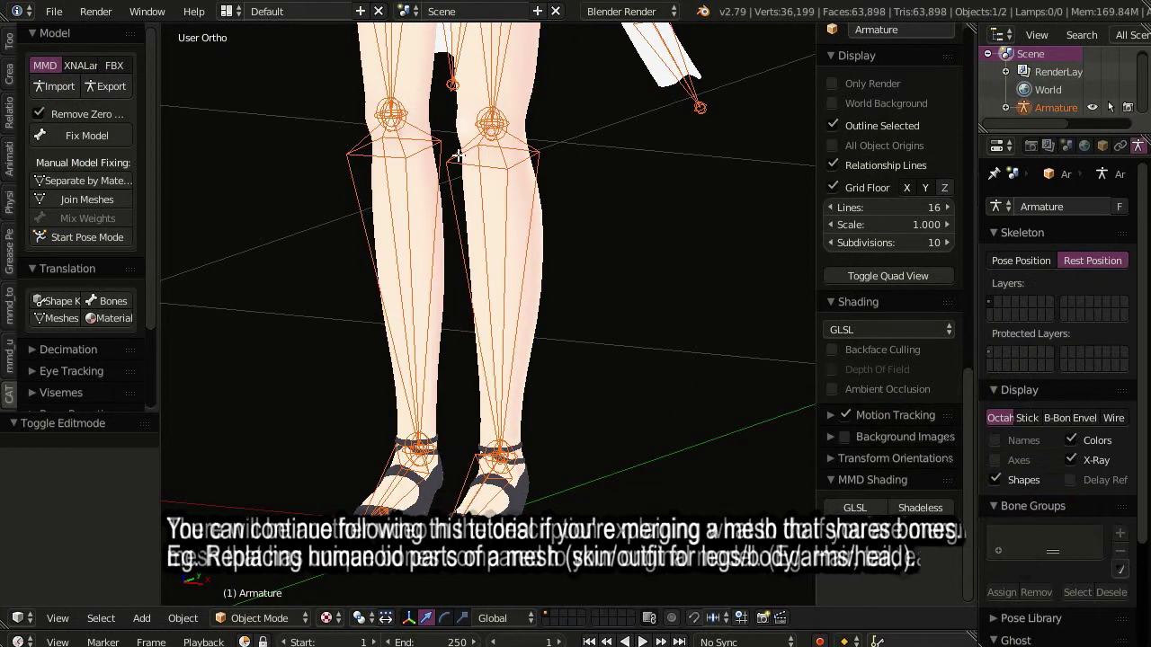
key("Tab")
Step: Select Chino's leg, knee, ankle and toe bones to compare names with Sharo's
right_click(393, 71)
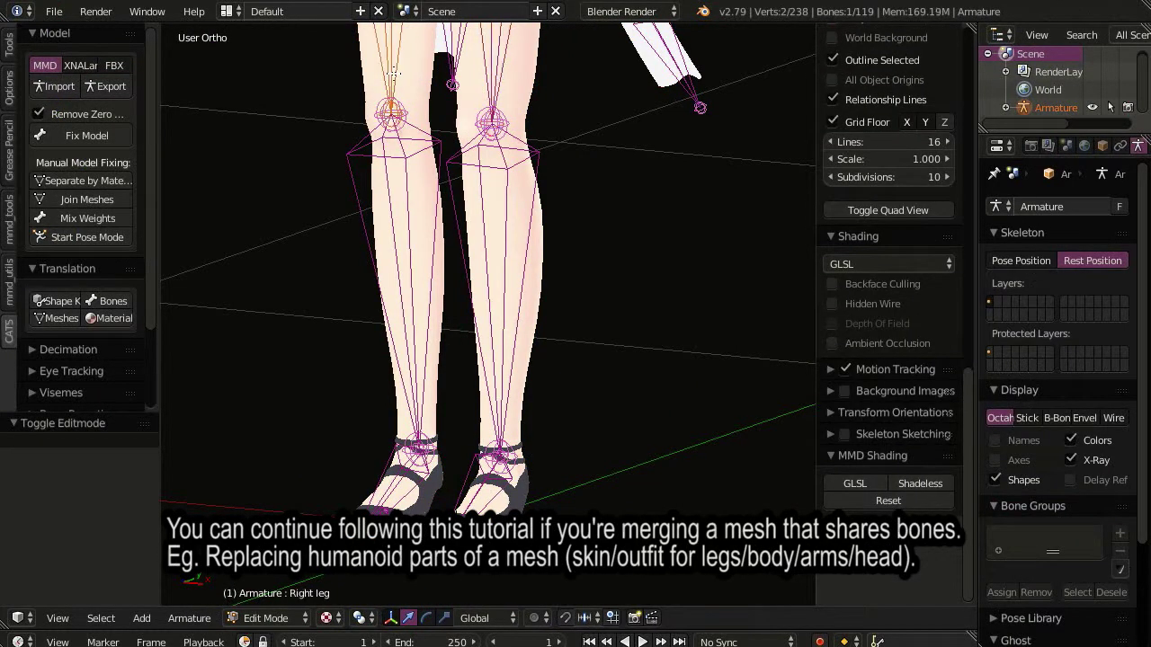
right_click(473, 219)
right_click(410, 253)
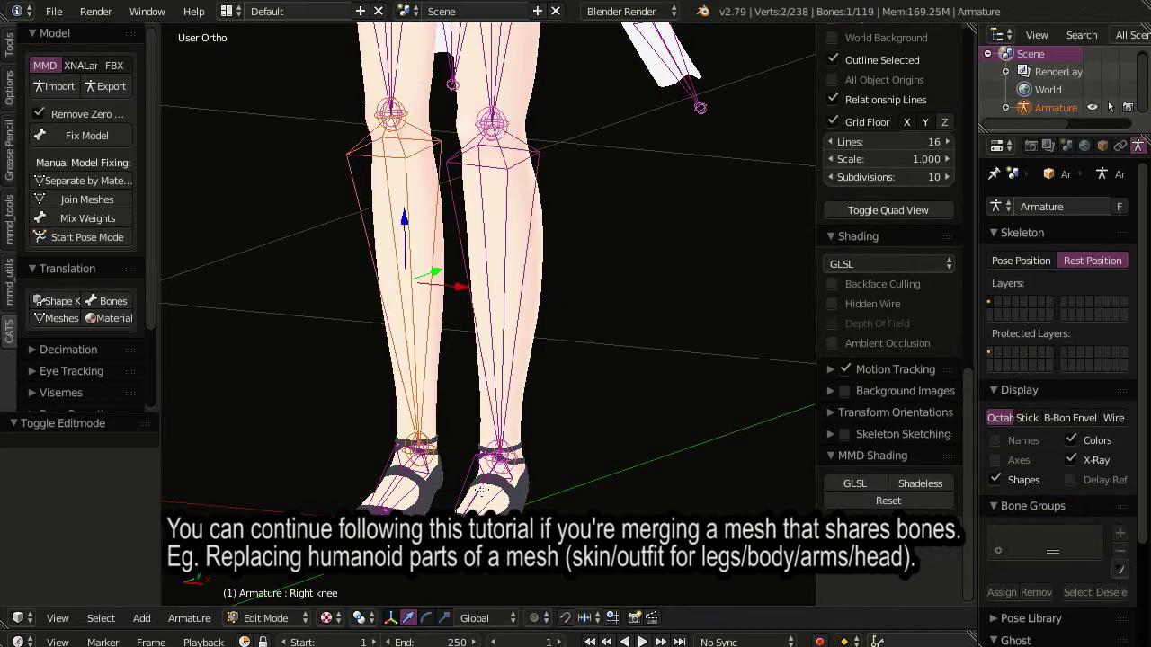
right_click(494, 476)
right_click(409, 472)
right_click(494, 477)
right_click(468, 476)
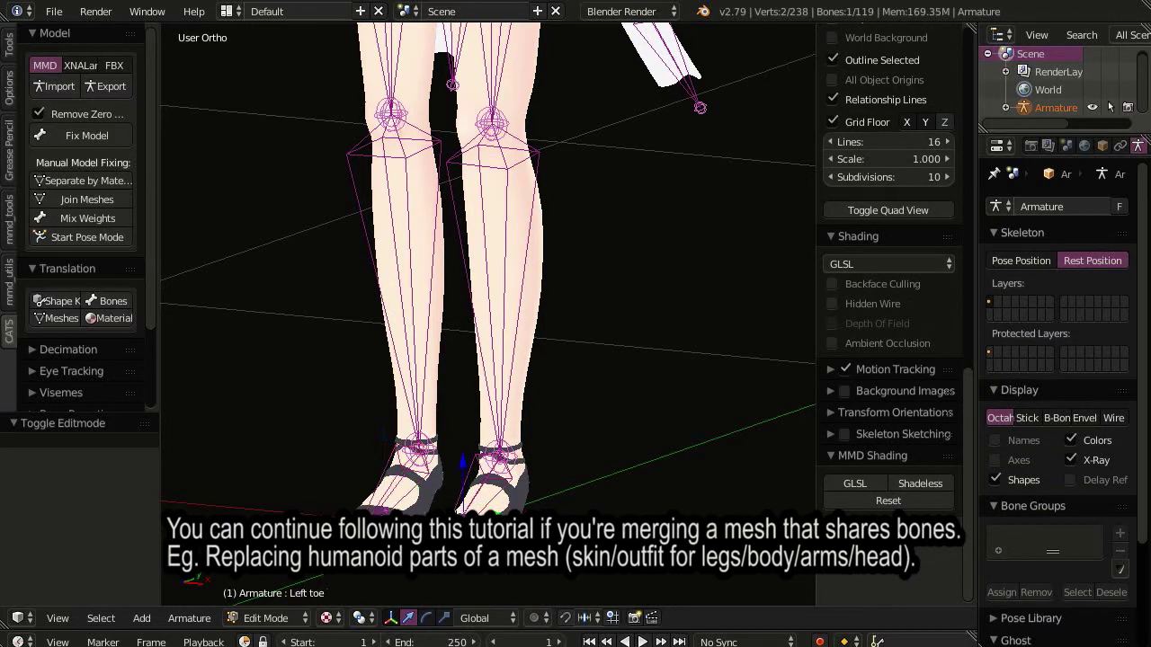
right_click(418, 449)
right_click(405, 486)
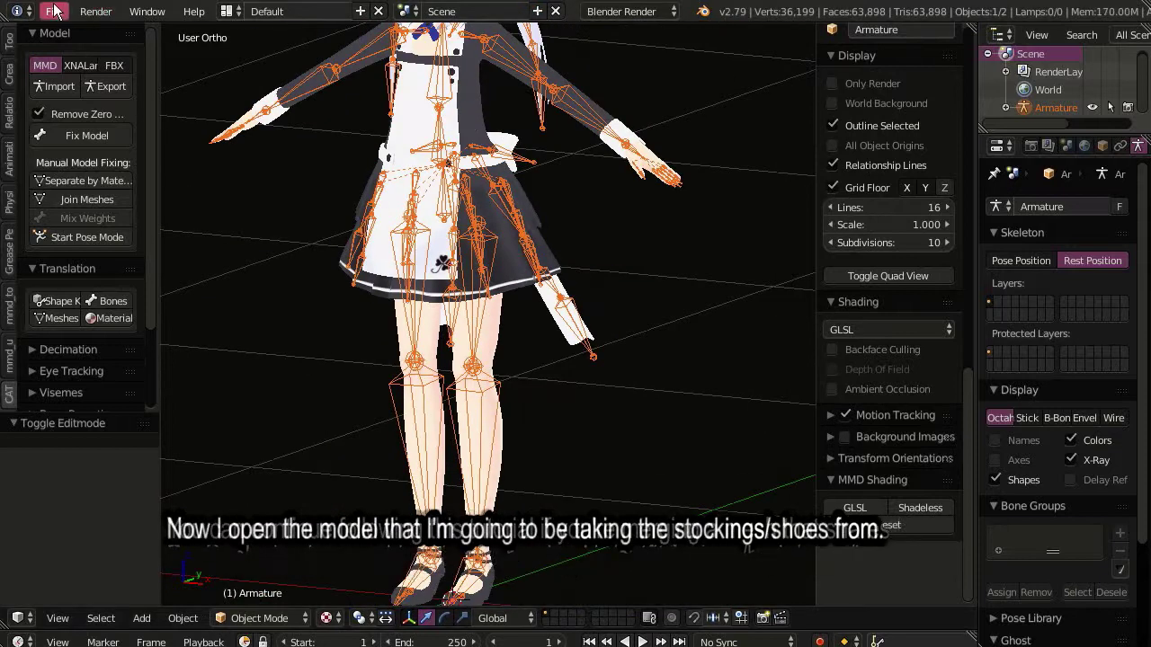
Step: Reload Sharo.blend and run CATS Separate by Materials on its Body mesh
left_click(56, 10)
mouse_move(99, 69)
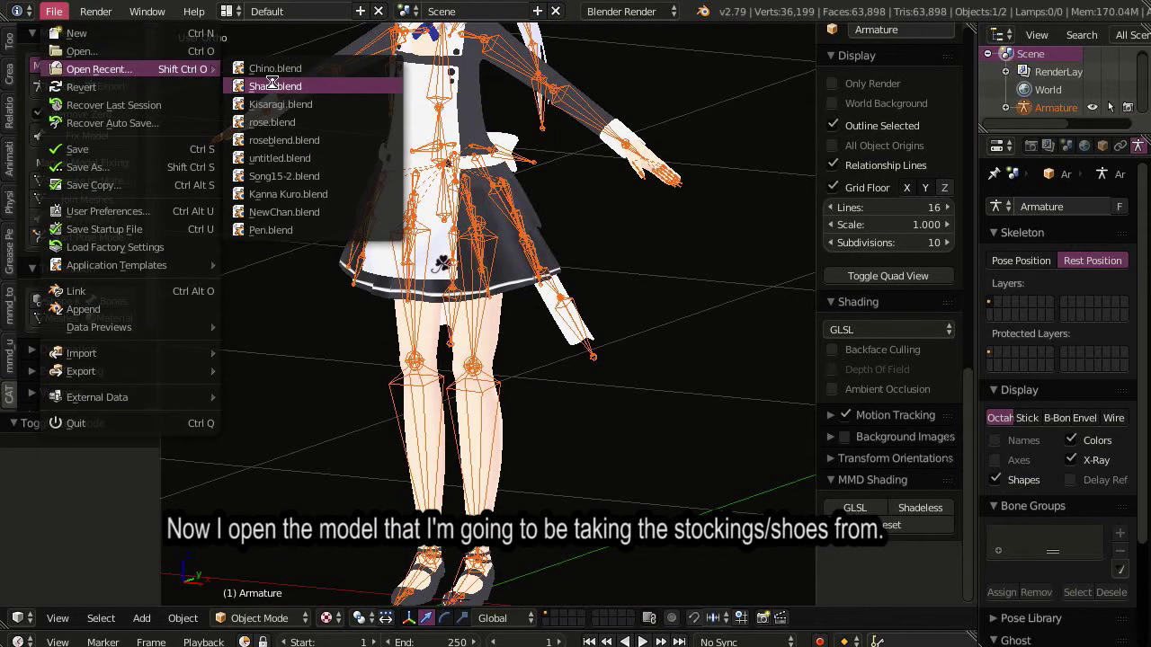
left_click(272, 82)
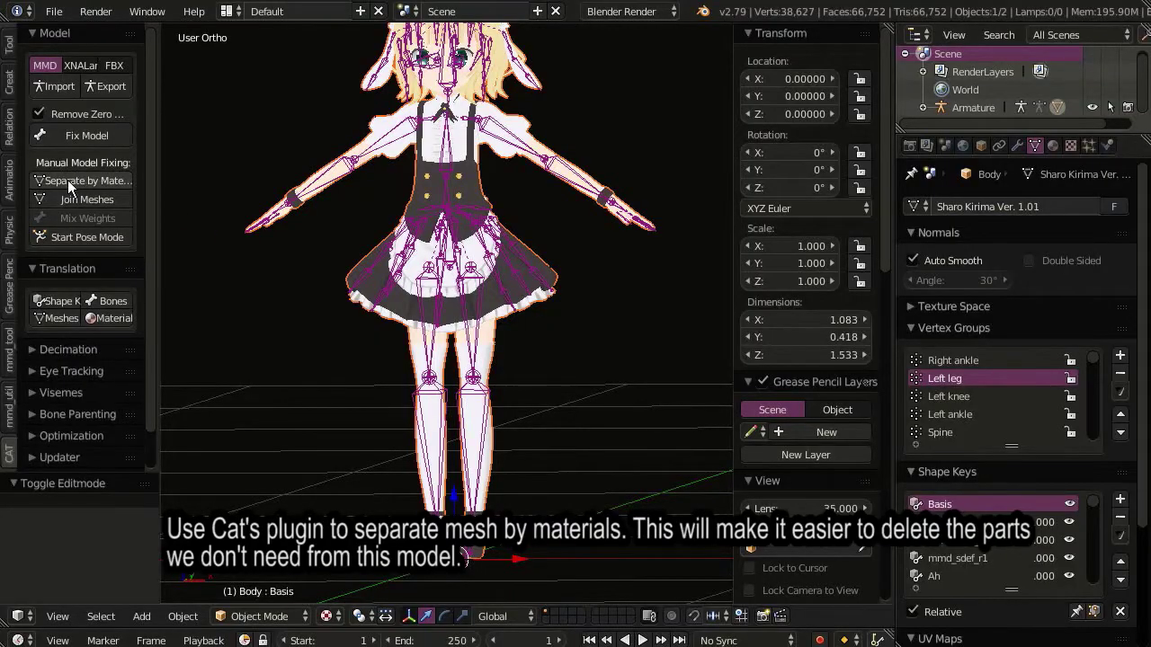
left_click(68, 180)
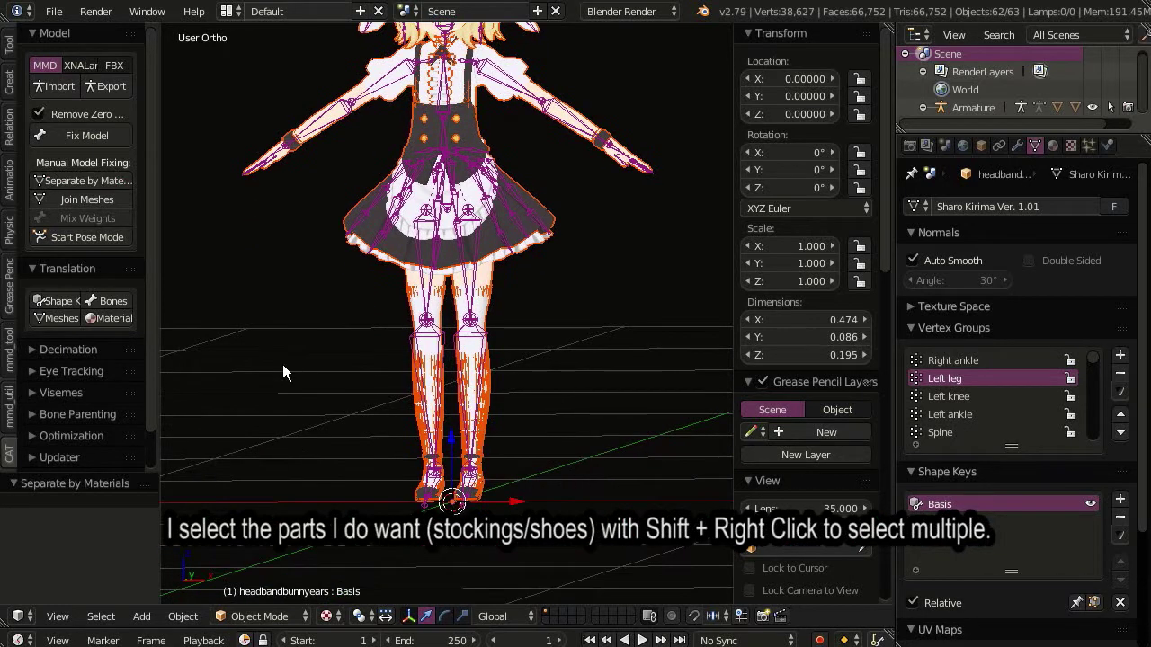
Step: Select the socks and shoe objects, with a trial move aside that is undone
scroll(492, 386, "up", 2)
right_click(502, 328)
middle_click_drag(498, 396, 492, 439)
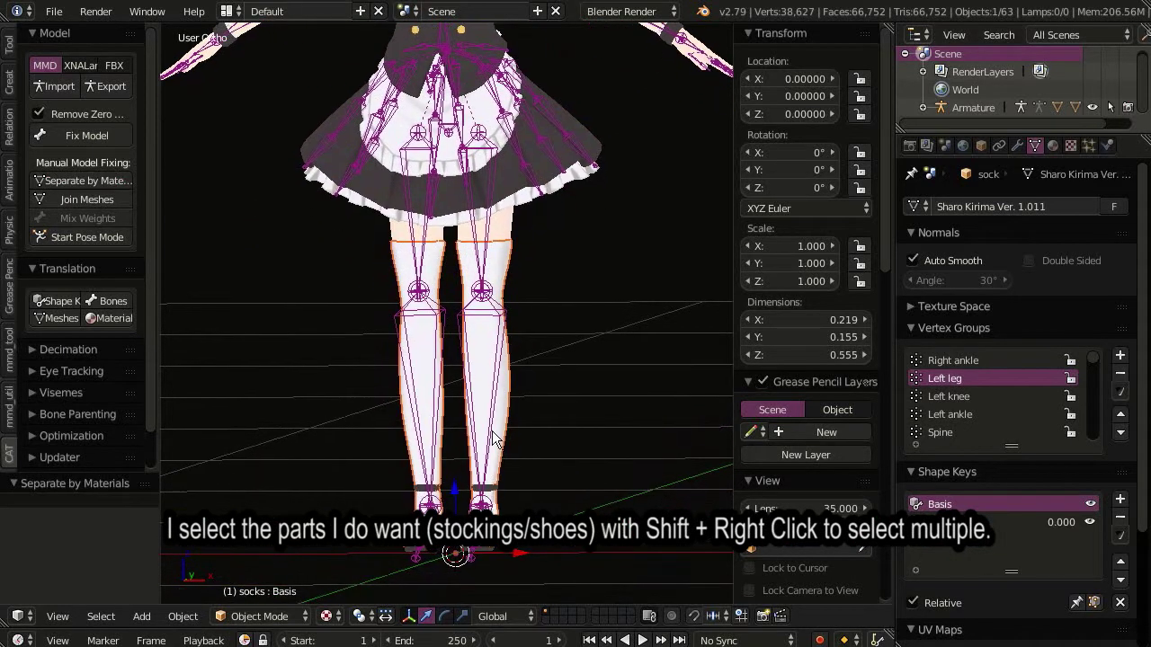
right_click(495, 552, "shift")
key("g")
left_click(382, 542)
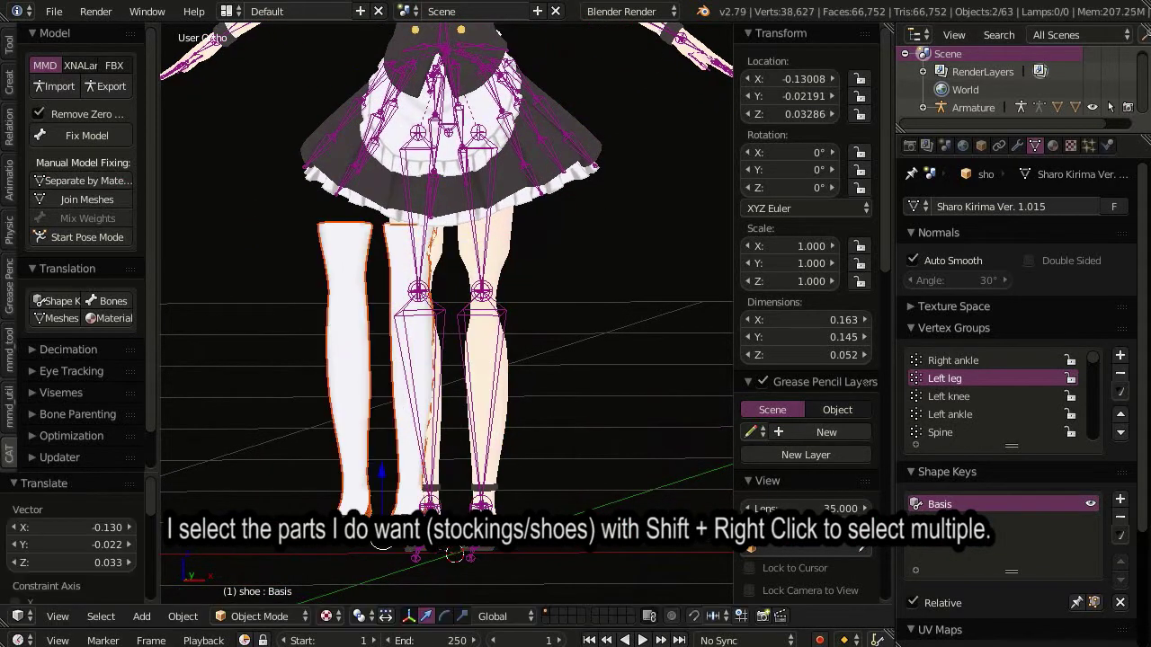
key("ctrl+z")
Step: Add the ankle felt and shoe belt to the selection, with another trial move that is undone
scroll(531, 337, "up", 2)
scroll(577, 482, "up", 2)
scroll(493, 476, "up", 1)
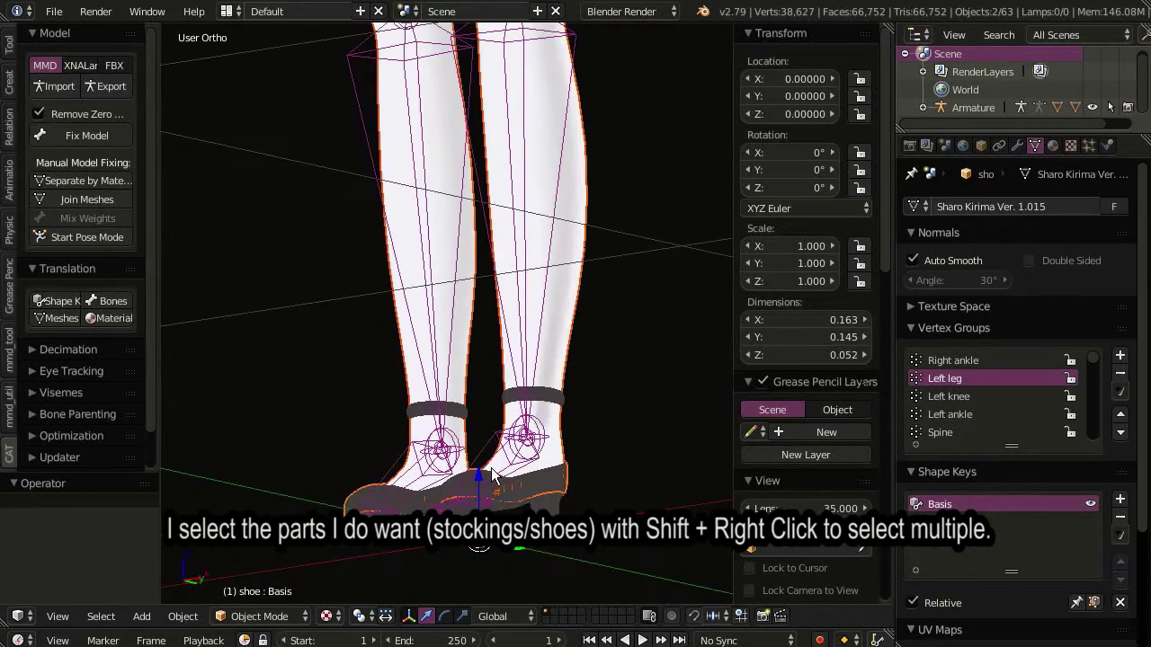
right_click(553, 415, "shift")
right_click(542, 393, "shift")
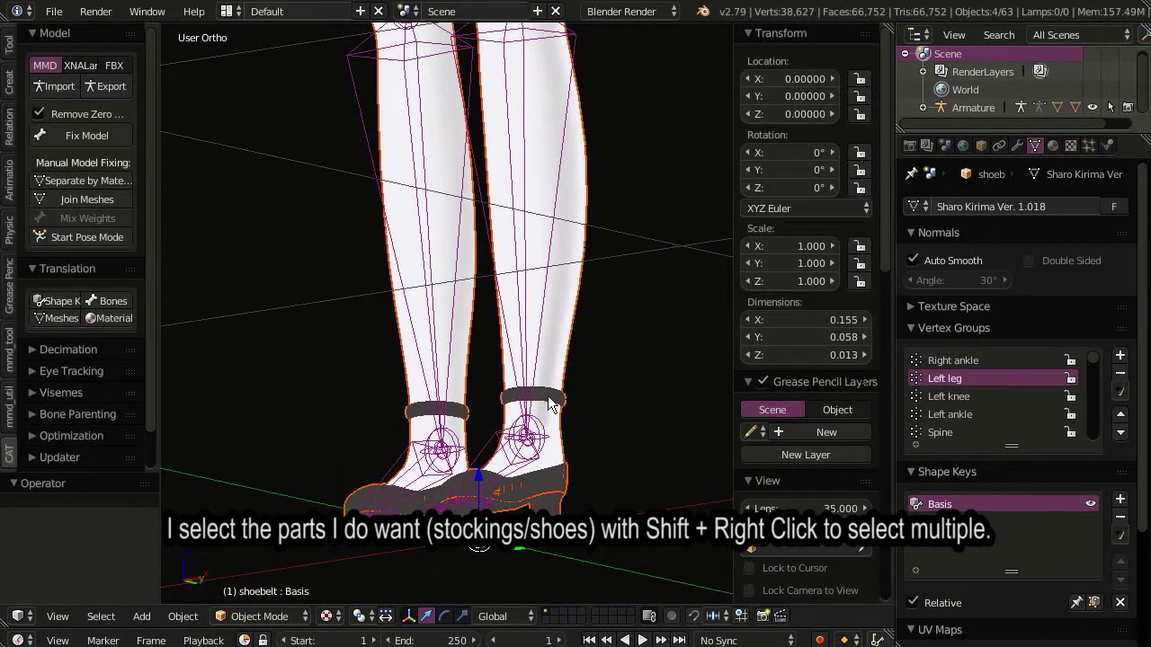
key("g")
left_click(402, 378)
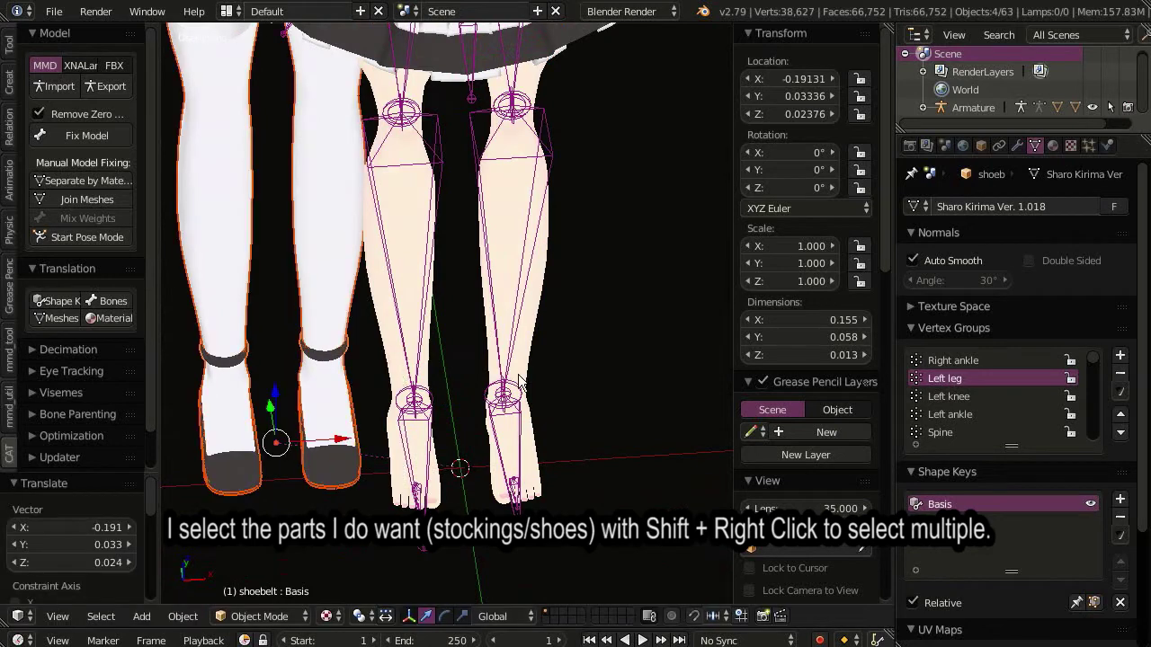
mouse_move(402, 378)
middle_mouse_down()
mouse_move(551, 317)
mouse_move(547, 309)
middle_mouse_up()
key("ctrl+z")
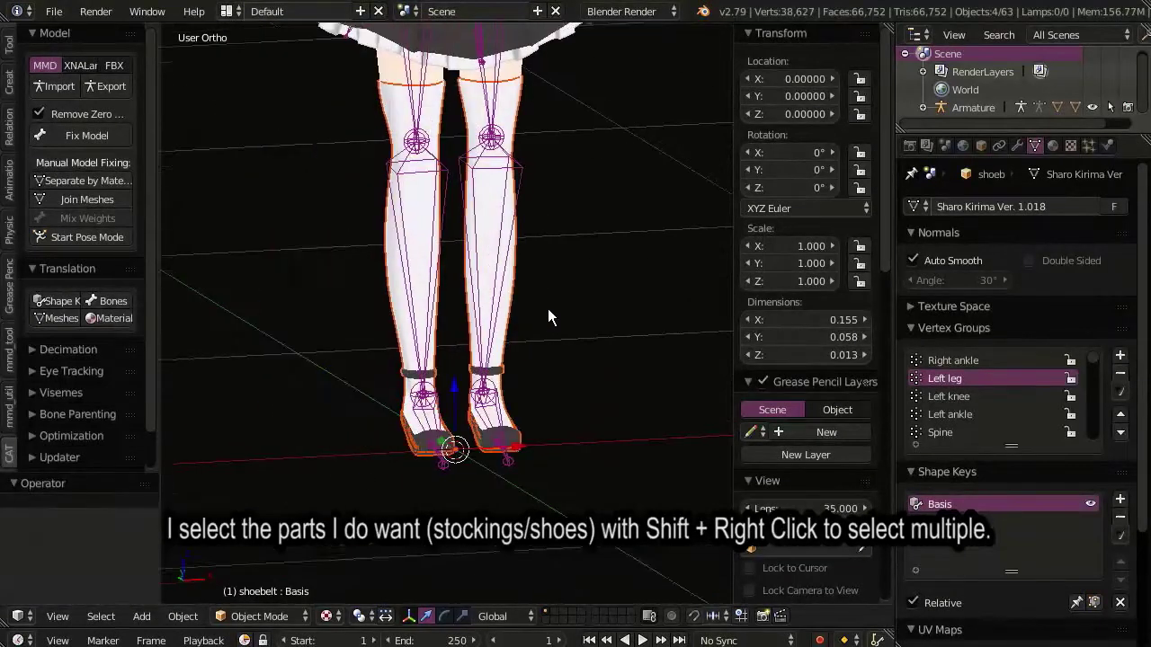
scroll(557, 378, "down", 2)
scroll(557, 373, "up", 2)
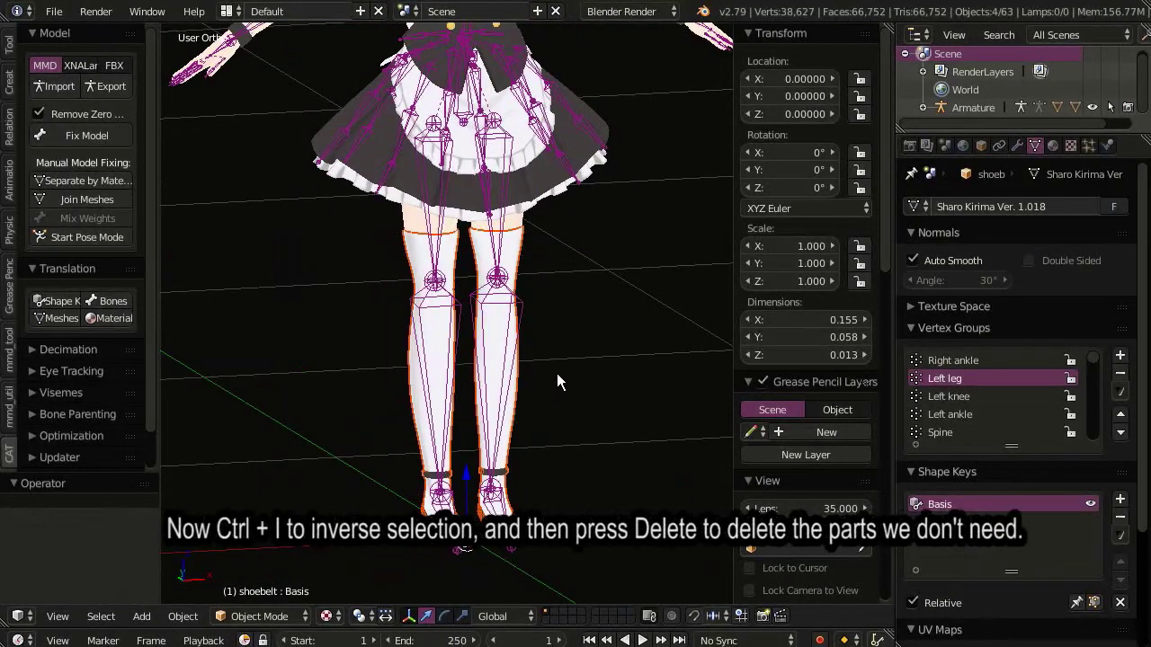
Step: Invert the selection and delete all other parts, leaving only stockings and shoes
key("ctrl+i")
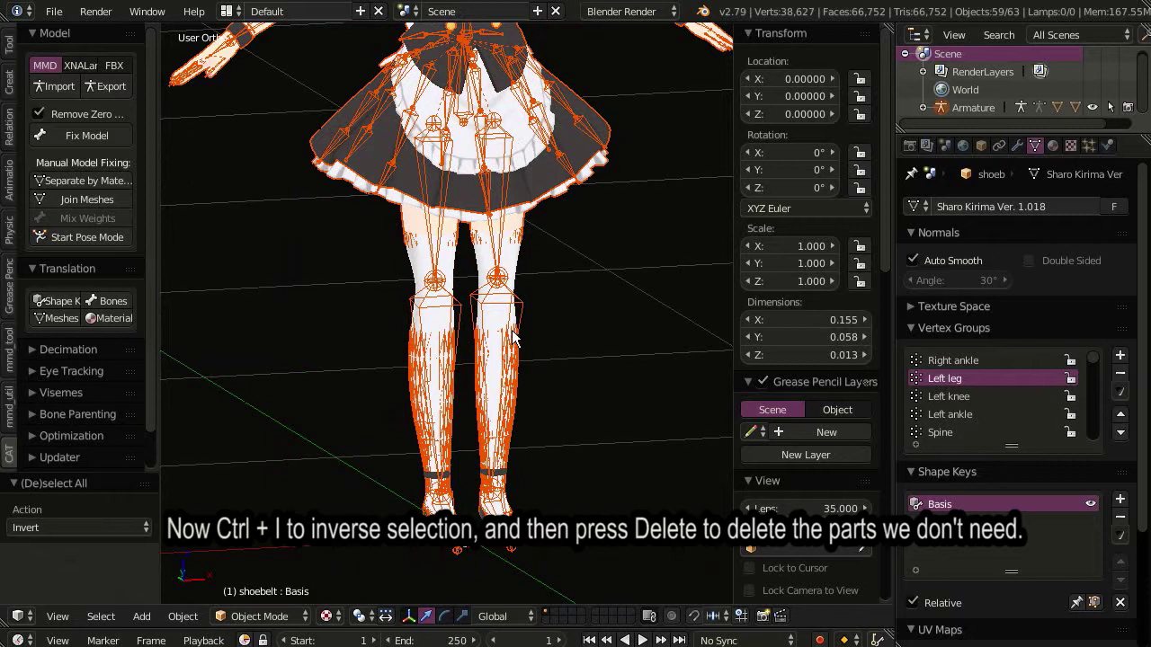
key("Delete")
left_click(510, 323)
mouse_move(510, 330)
middle_mouse_down()
mouse_move(540, 301)
mouse_move(599, 385)
mouse_move(477, 526)
mouse_move(538, 498)
middle_mouse_up()
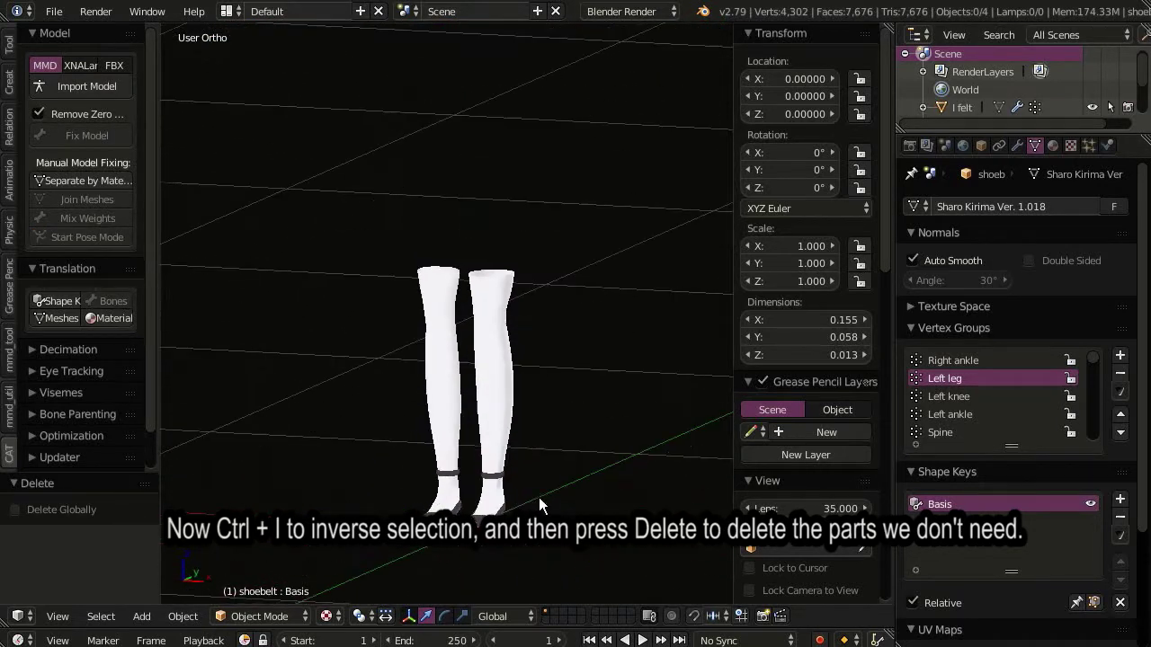
Step: Join the stockings, ankle straps and one shoe into a single object
right_click(450, 427)
key("a")
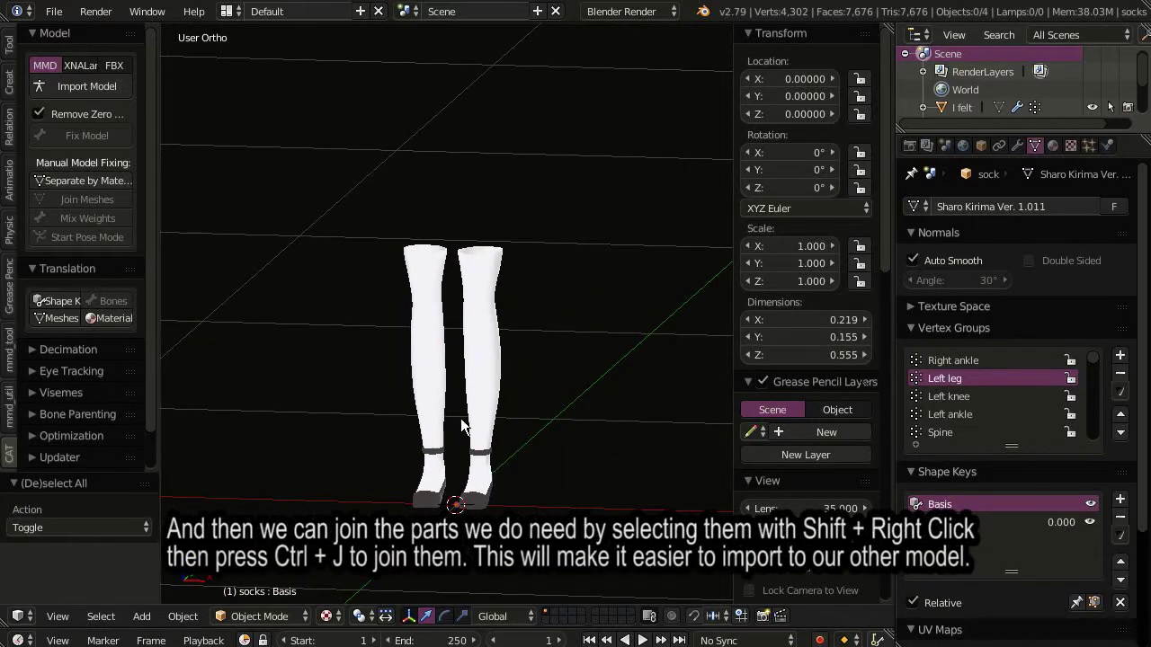
right_click(450, 423)
scroll(440, 410, "up", 3)
right_click(429, 416, "shift")
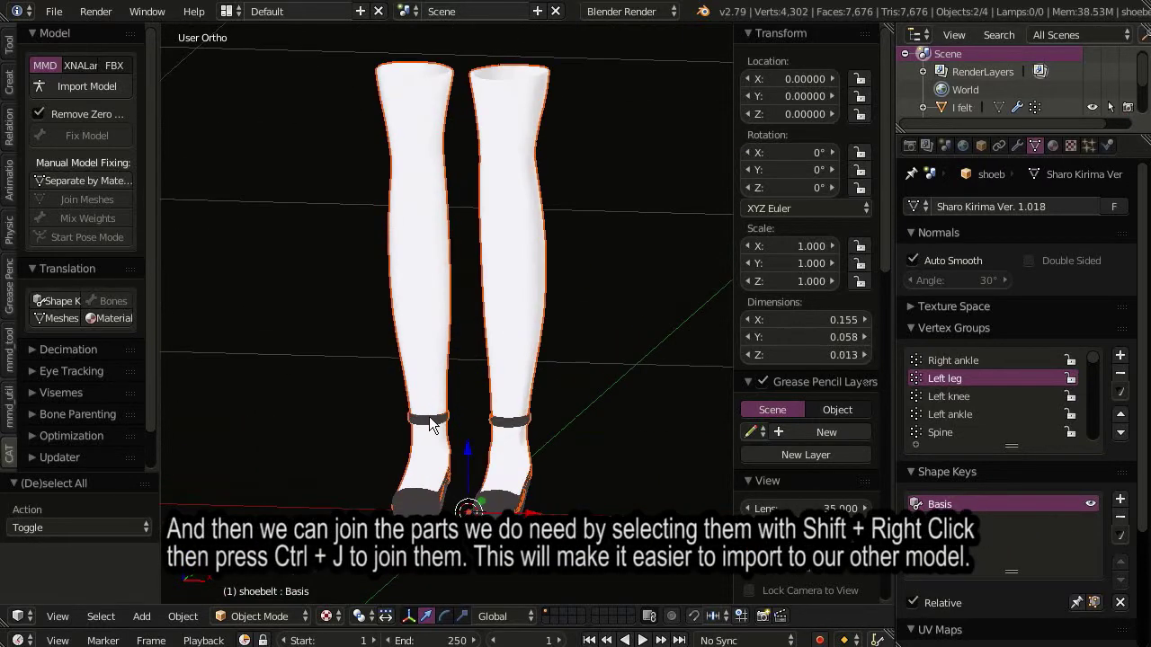
key("ctrl+j")
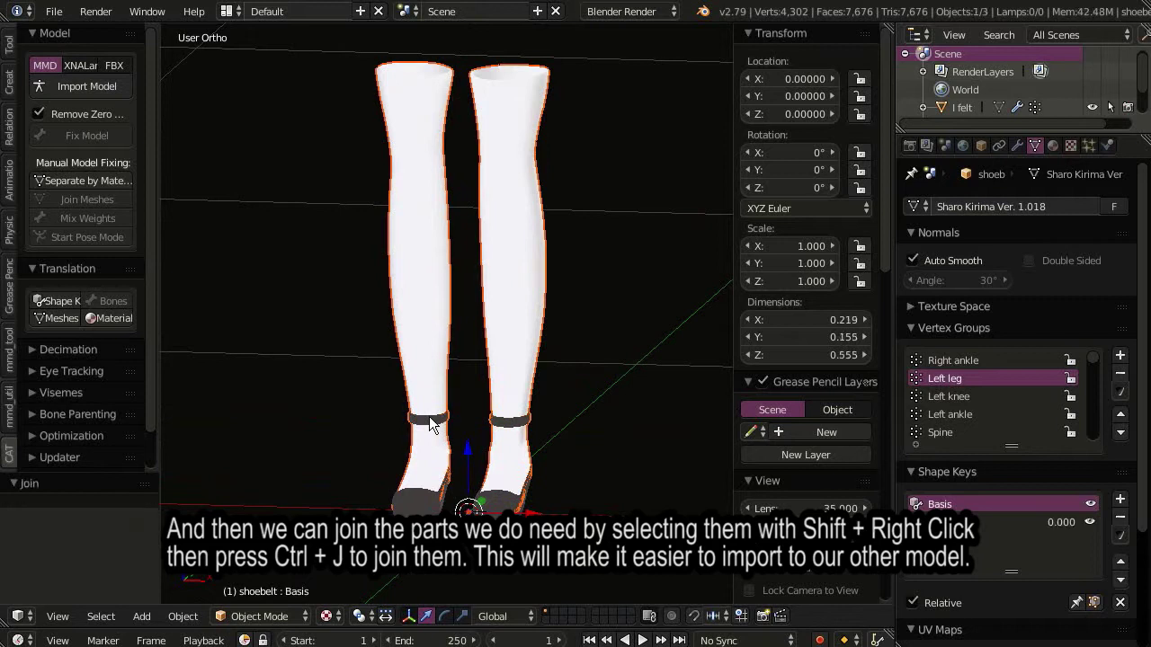
right_click(428, 503, "shift")
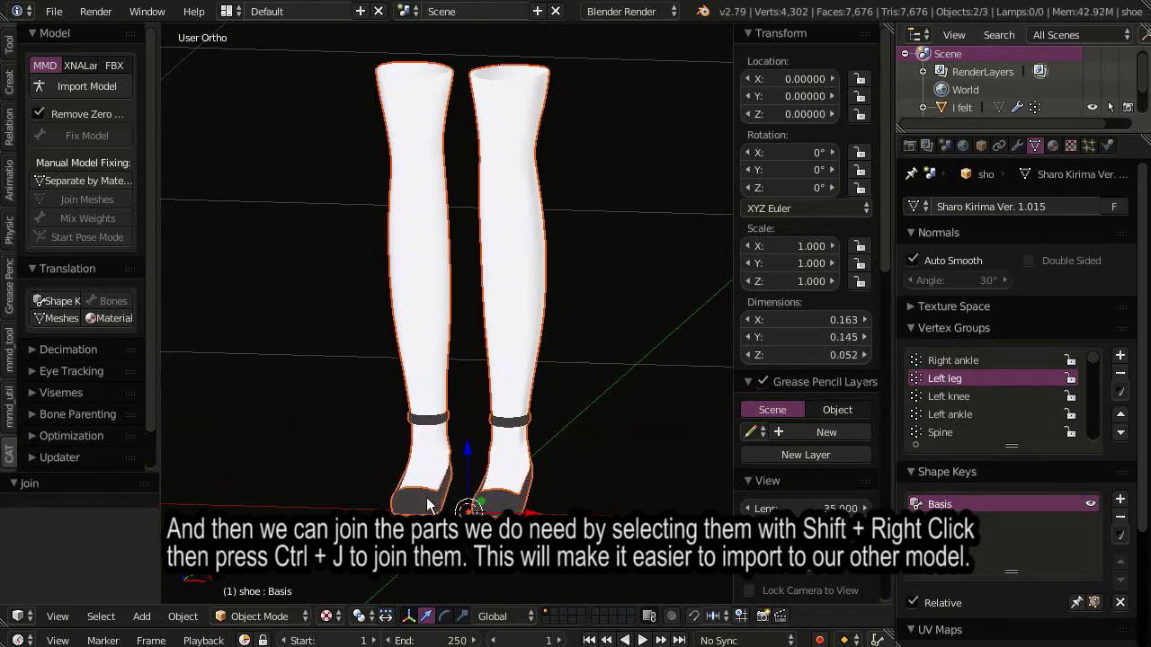
key("ctrl+j")
Step: Join the remaining shoe into that object and save over Sharo.blend
key("g")
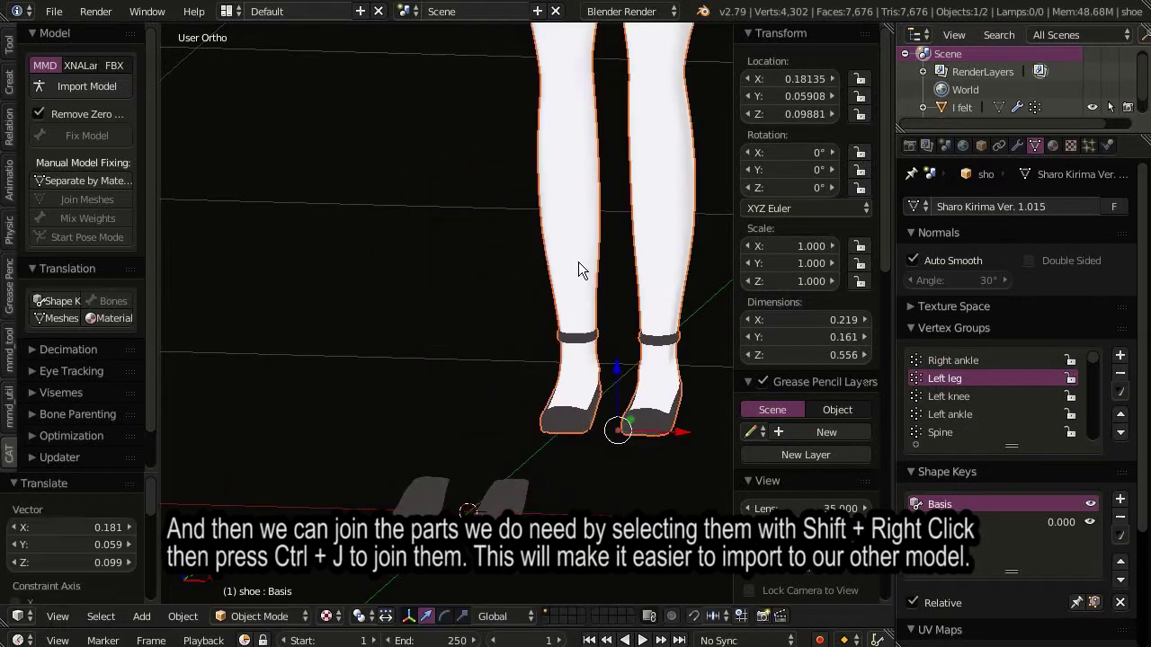
key("Escape")
middle_click_drag(437, 411, 294, 395)
right_click(509, 504, "shift")
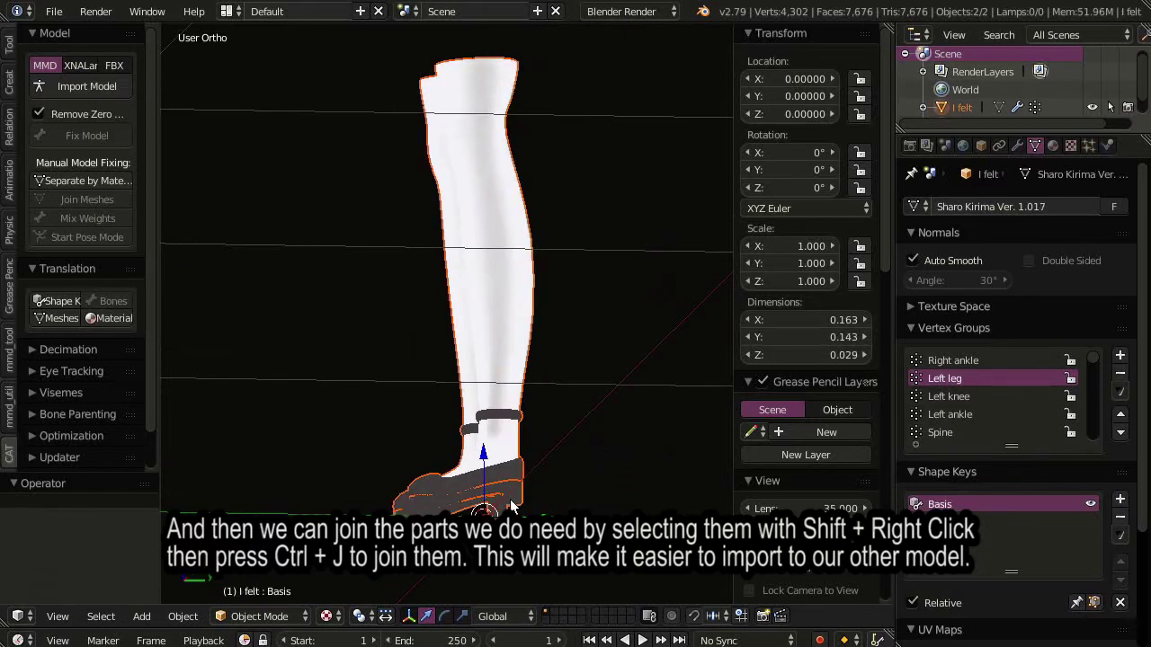
key("ctrl+j")
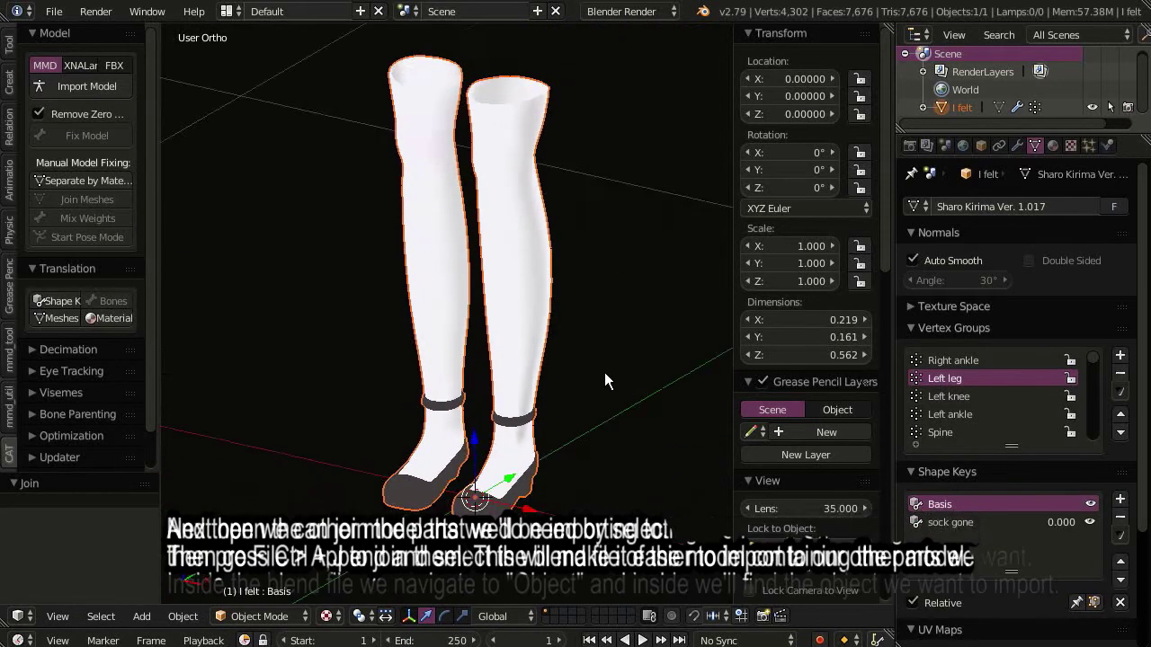
key("ctrl+s")
left_click(380, 267)
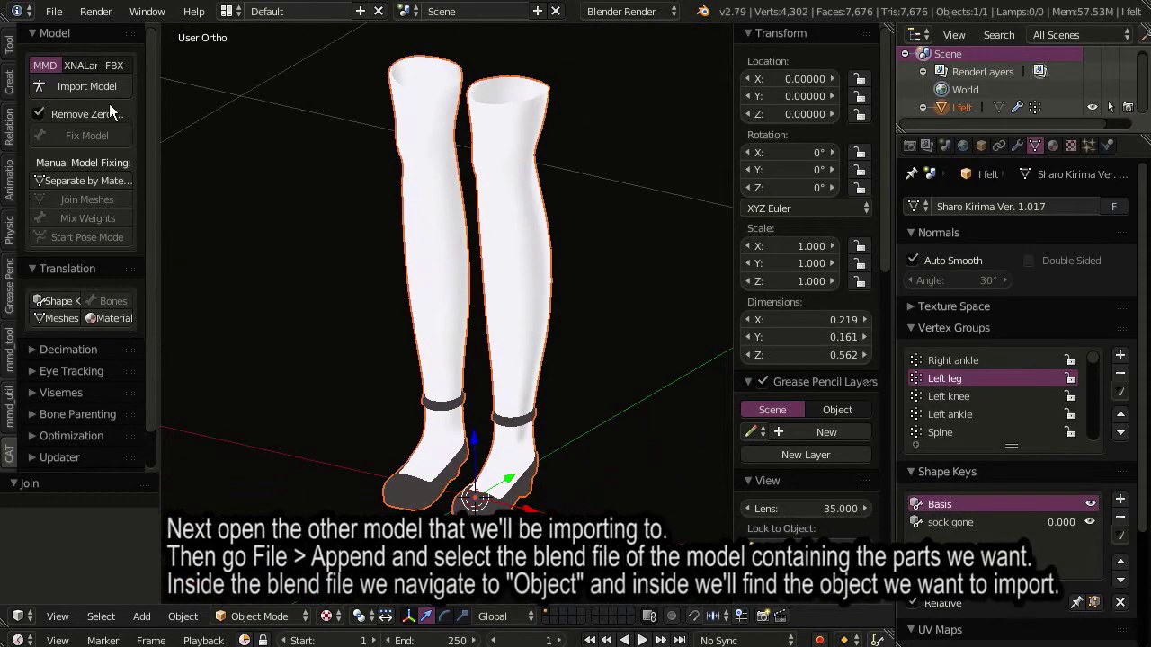
Step: Open Chino.blend from the recent files list
left_click(53, 11)
mouse_move(99, 69)
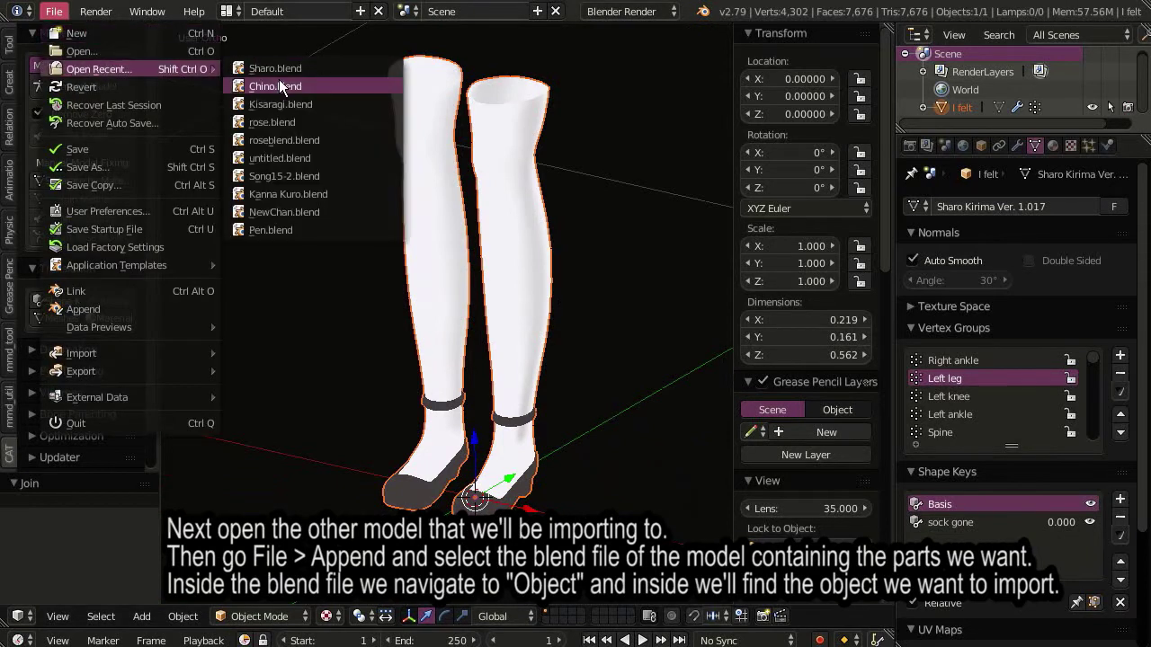
left_click(277, 84)
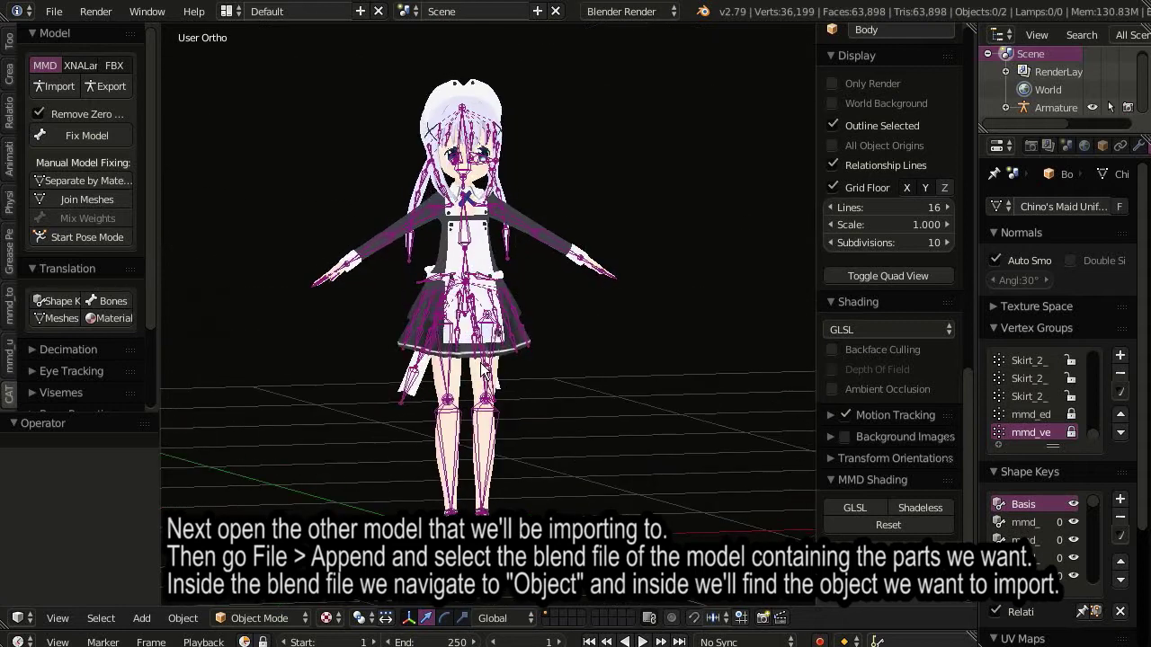
mouse_move(389, 384)
middle_mouse_down()
mouse_move(361, 379)
mouse_move(381, 383)
middle_mouse_up()
Step: Append from Sharo.blend > Object, choosing the joined leg object
left_click(53, 11)
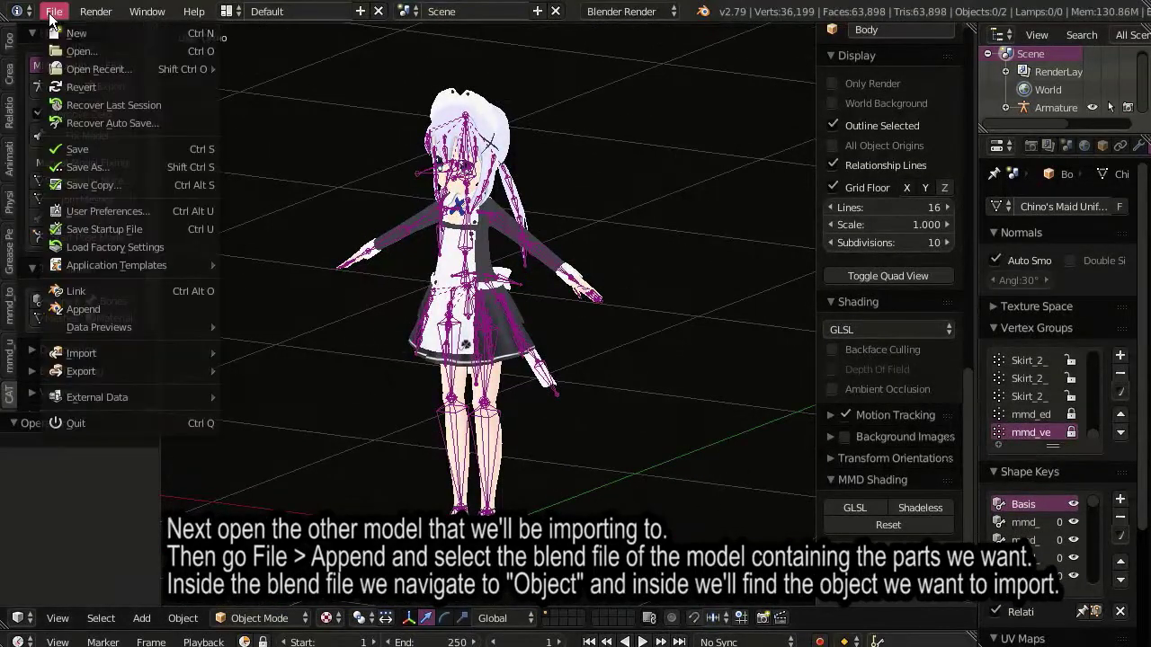
left_click(90, 309)
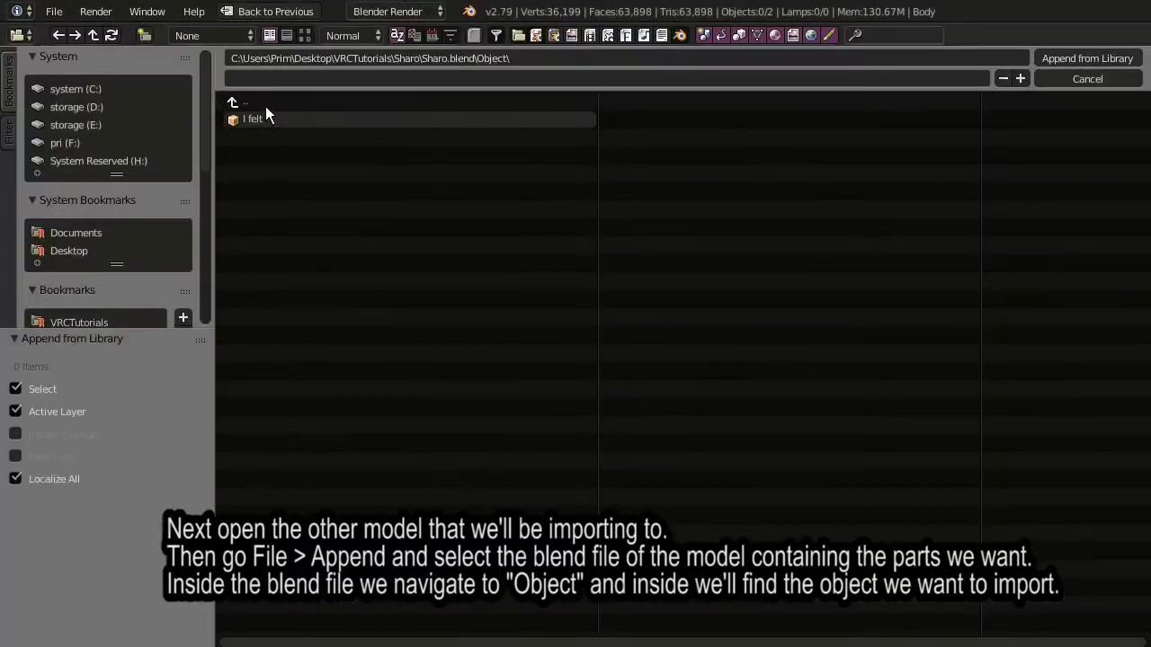
left_click(84, 321)
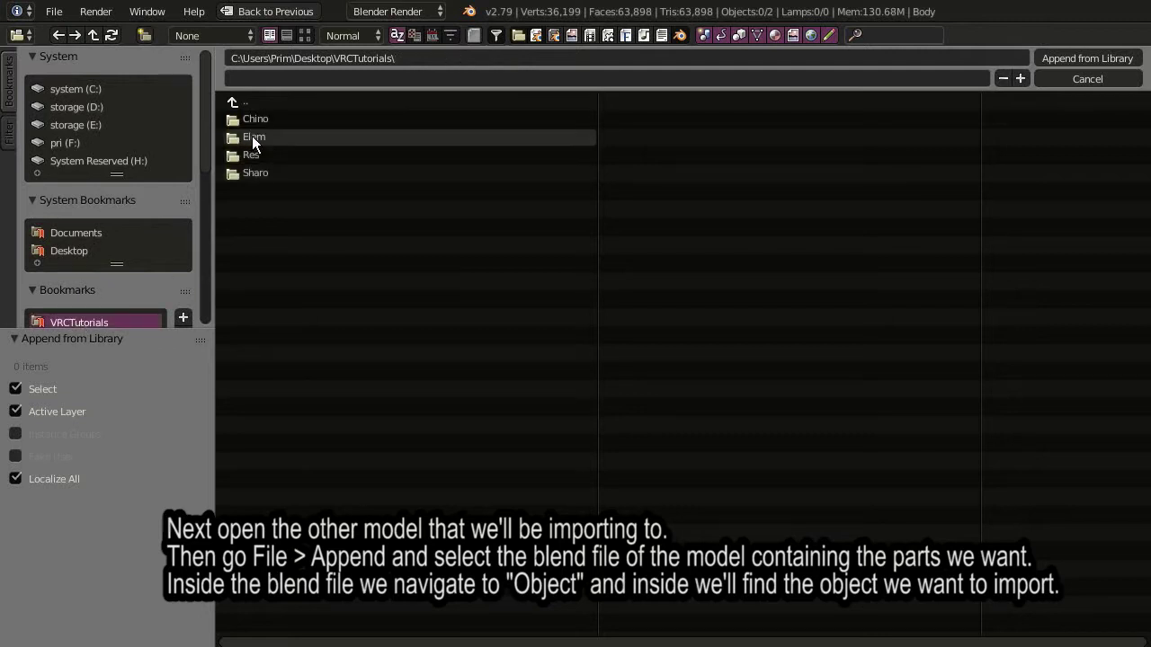
left_click(261, 172)
left_click(269, 121)
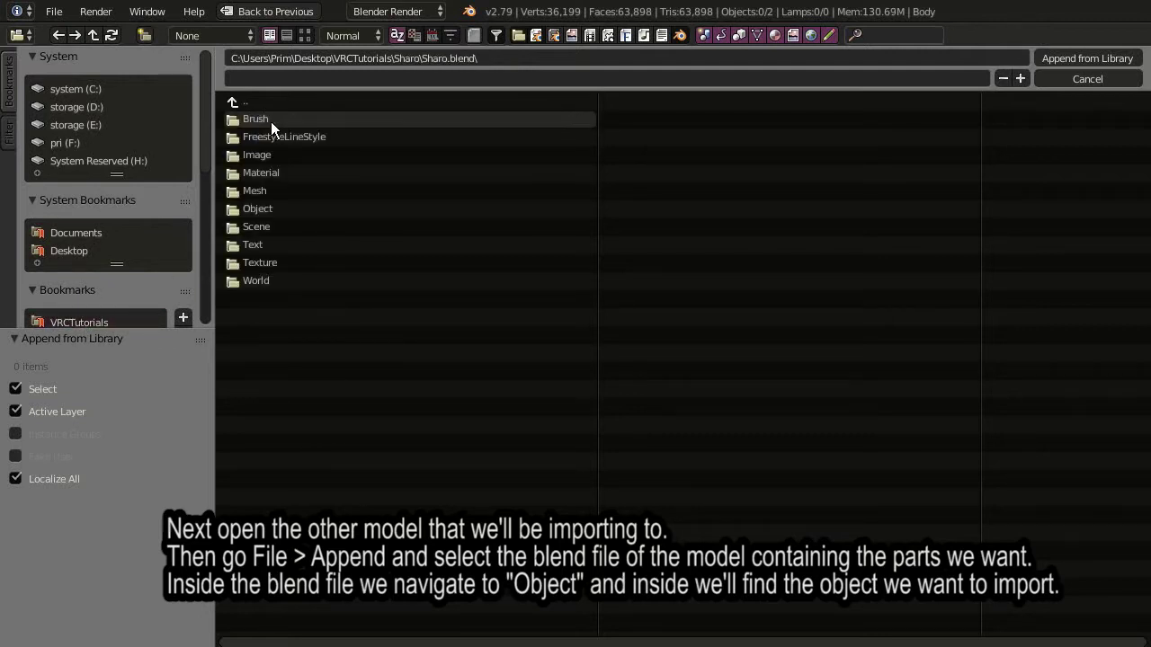
left_click(263, 211)
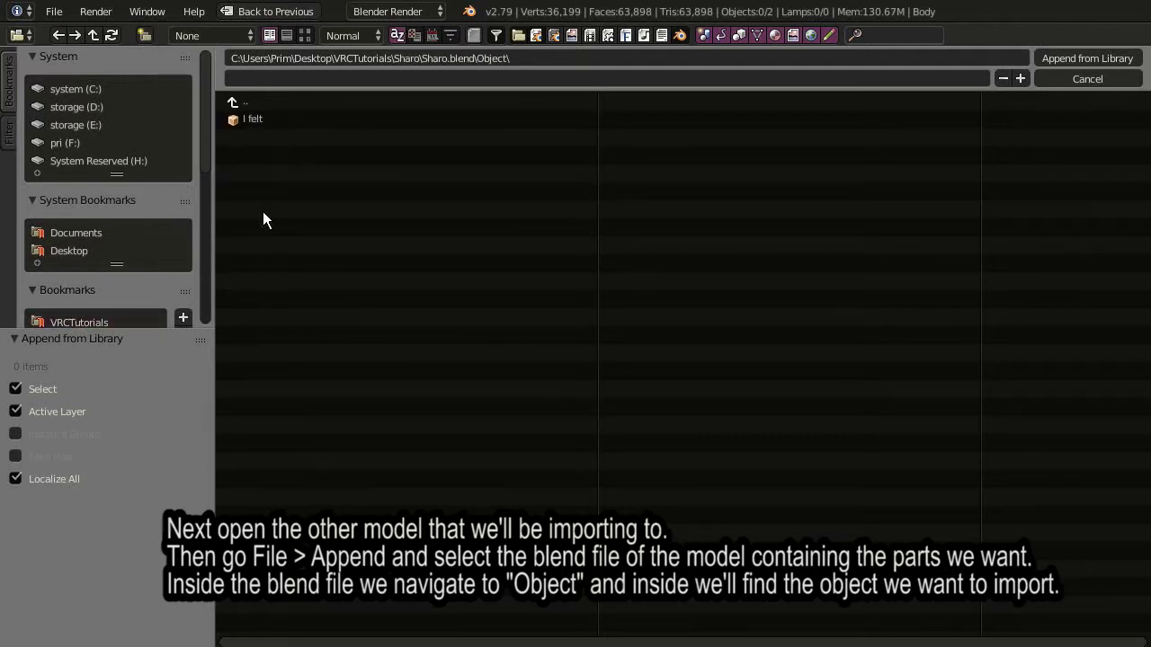
left_click(262, 123)
Step: Append the chosen leg object into the scene, with a trial move that is undone
left_click(1070, 57)
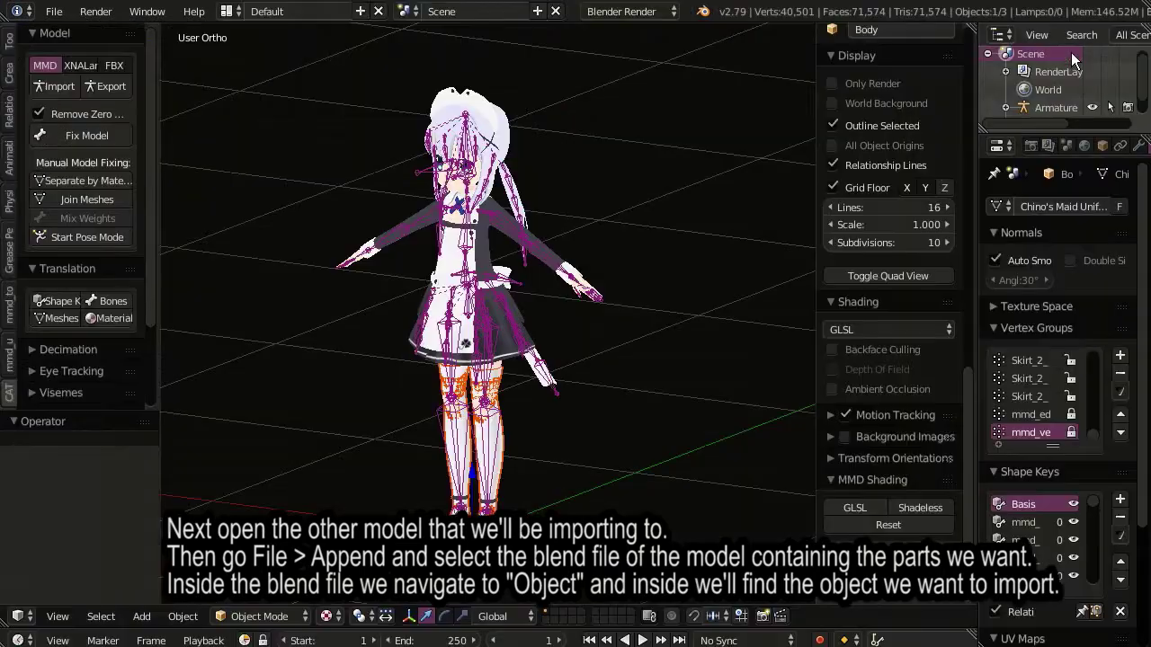
scroll(501, 320, "up", 3)
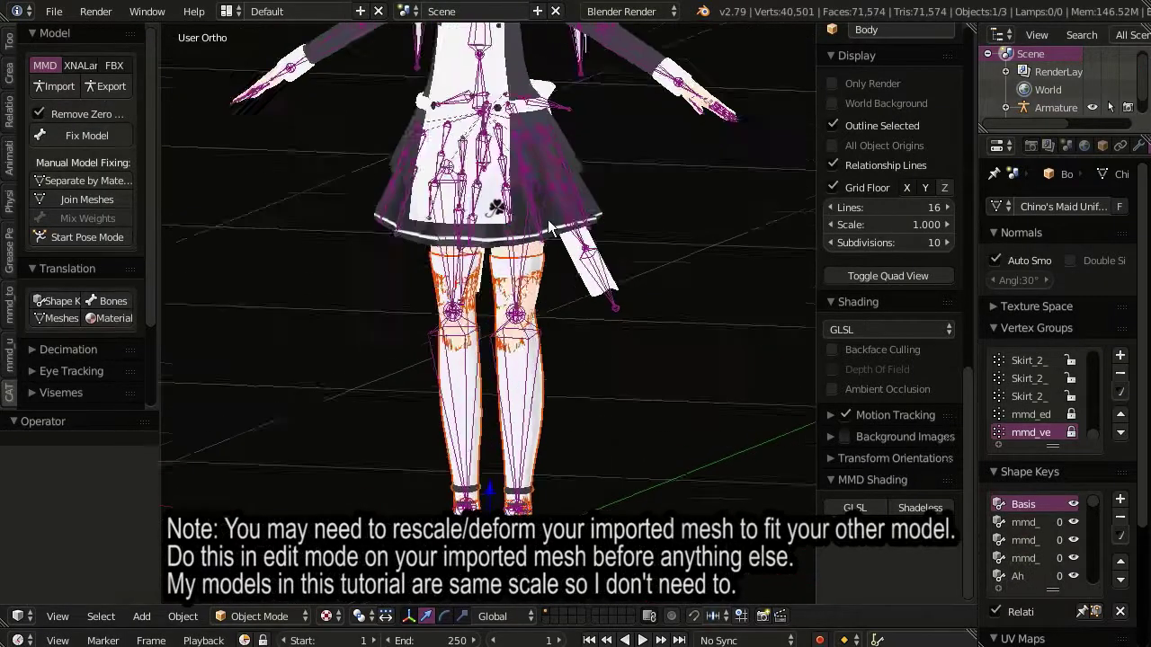
key("g")
left_click(661, 350)
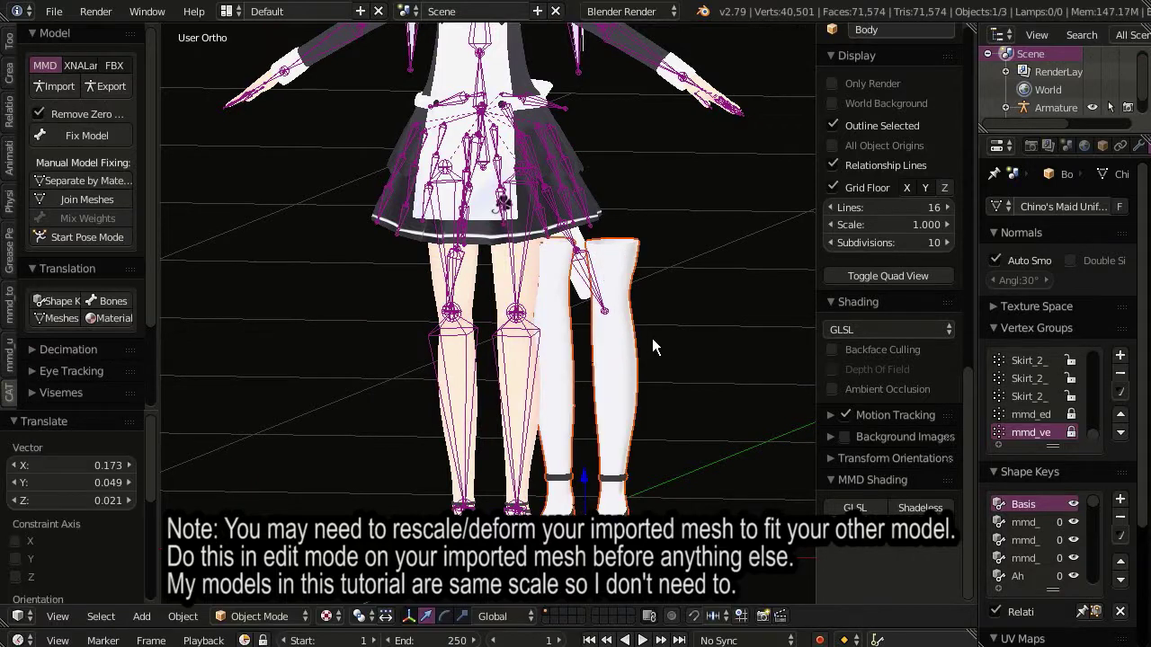
key("ctrl+z")
Step: Set the armature to Pose Position and bend a shin bone to test the stockings, then undo
right_click(530, 375)
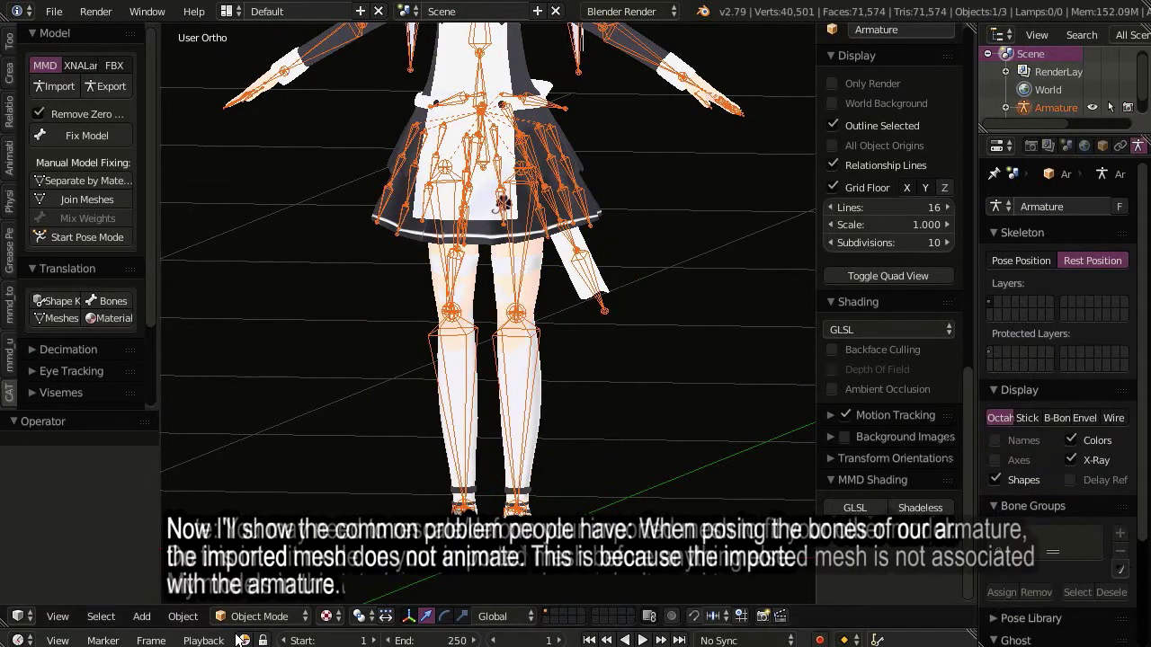
key("ctrl+Tab")
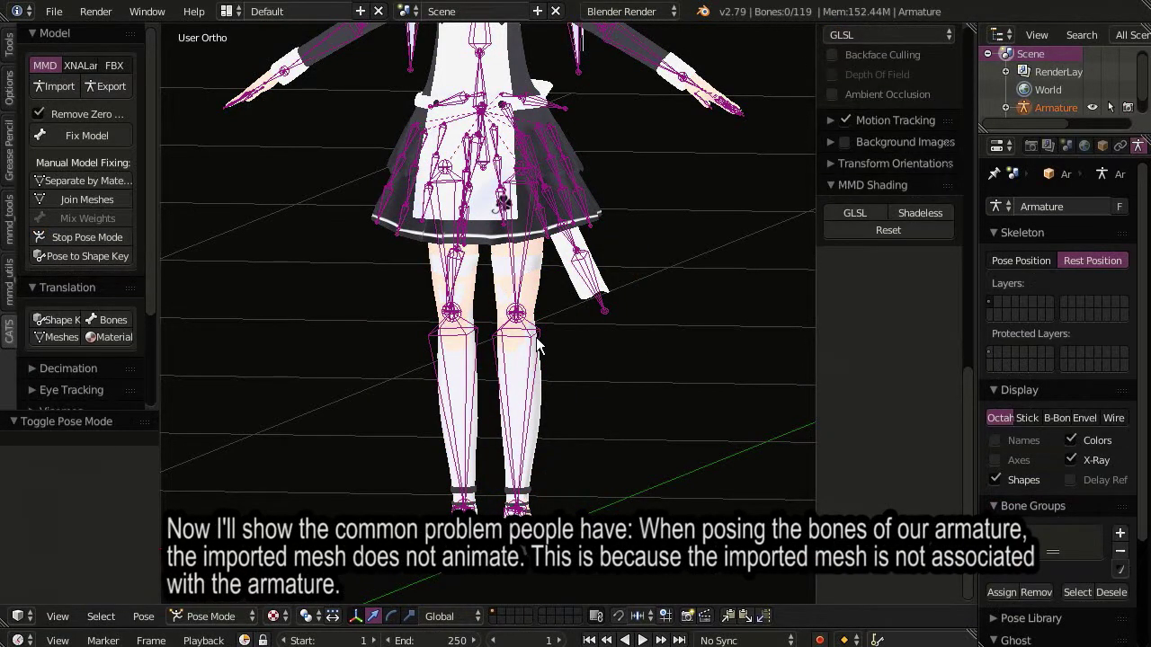
right_click(537, 348)
key("KP_3")
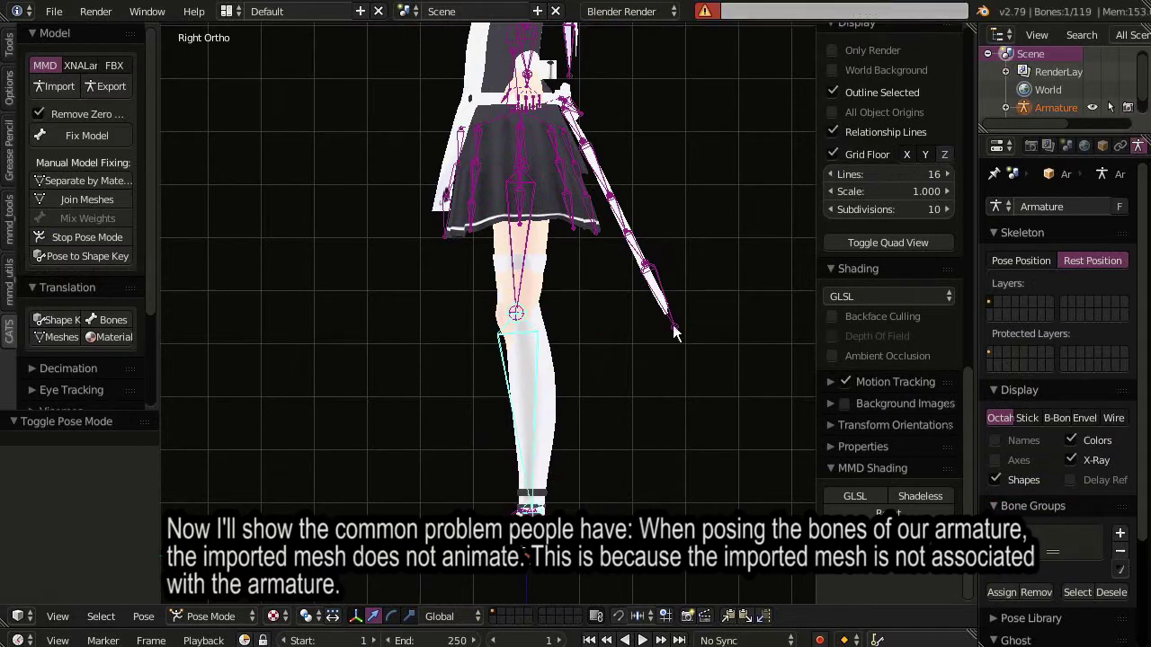
left_click(1023, 262)
key("r")
left_click(663, 334)
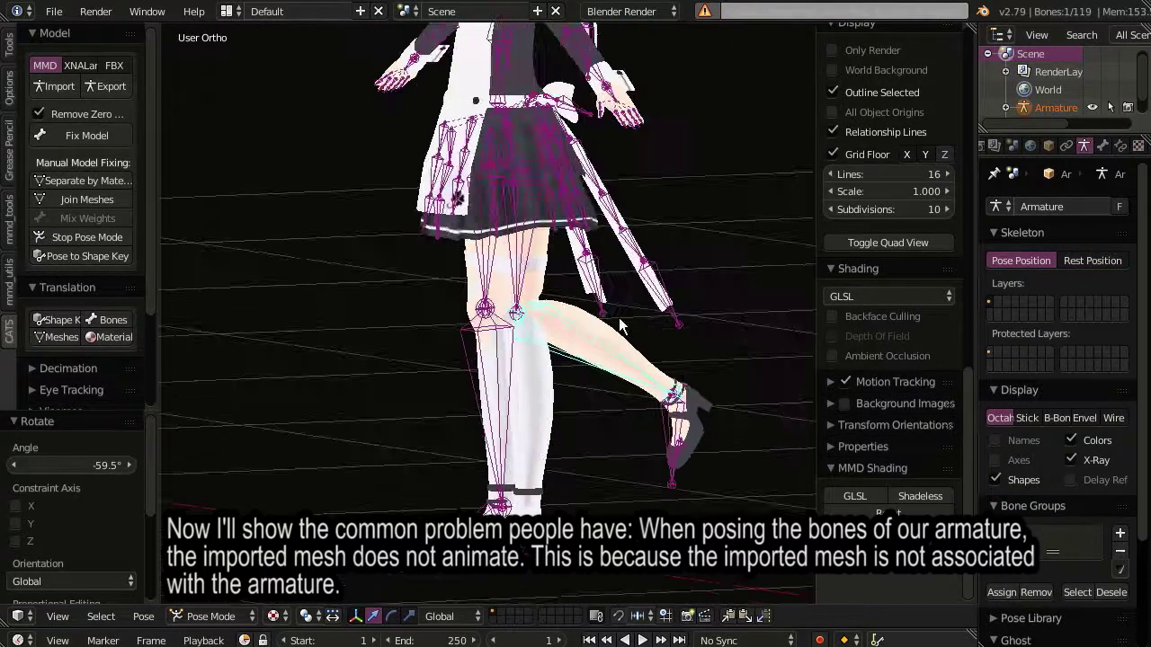
middle_click_drag(664, 334, 654, 359)
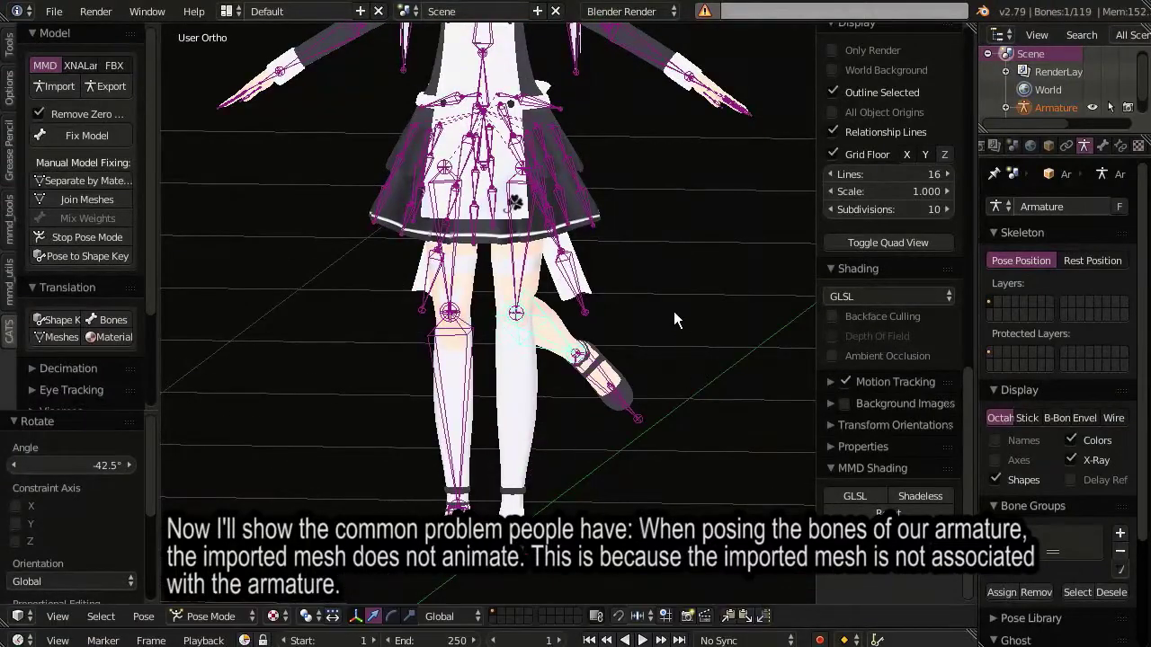
key("ctrl+z")
key("ctrl+z")
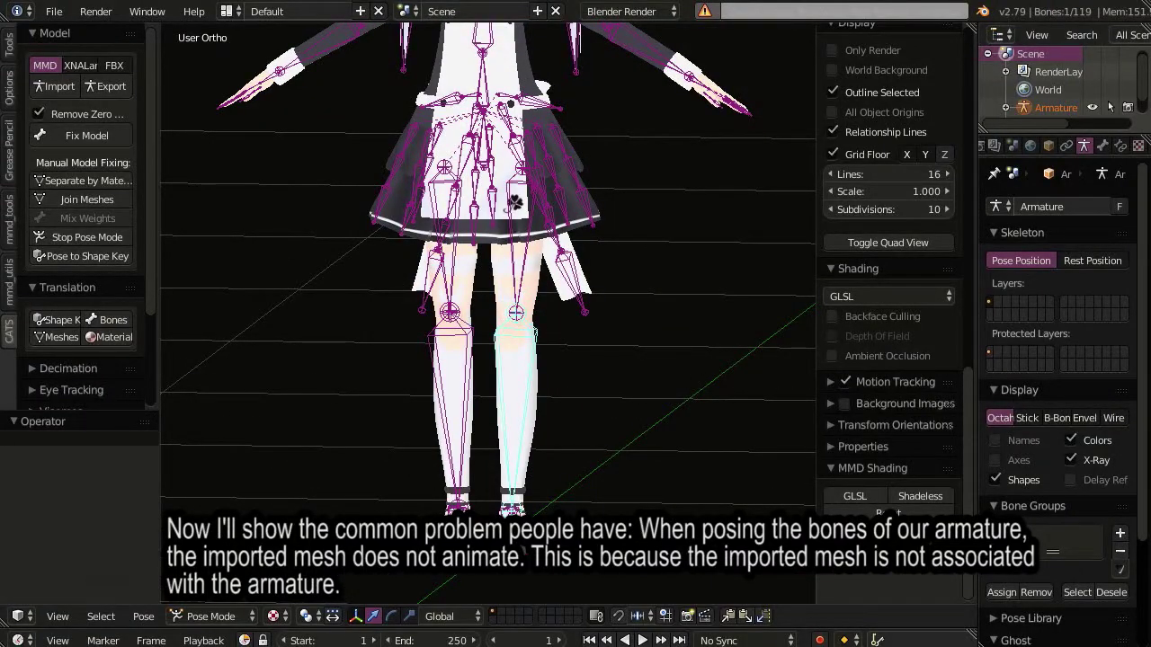
left_click(210, 616)
Step: Return to Object Mode and parent the appended stockings object to the Armature
left_click(219, 596)
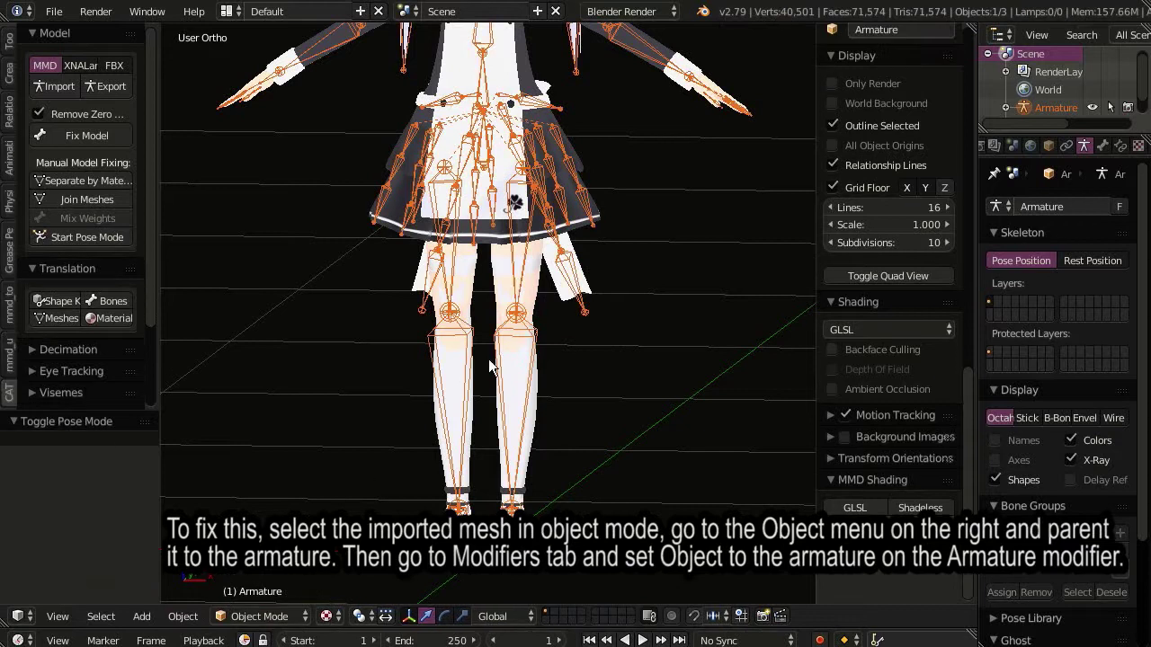
right_click(540, 419)
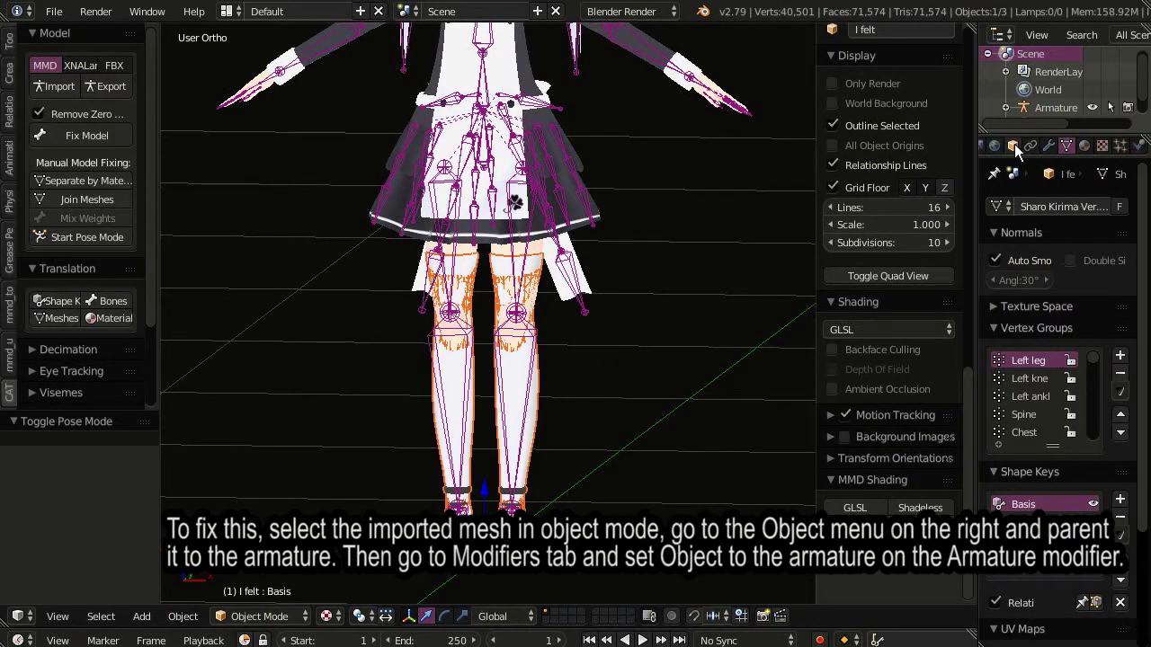
left_click(1012, 146)
left_click(1072, 457)
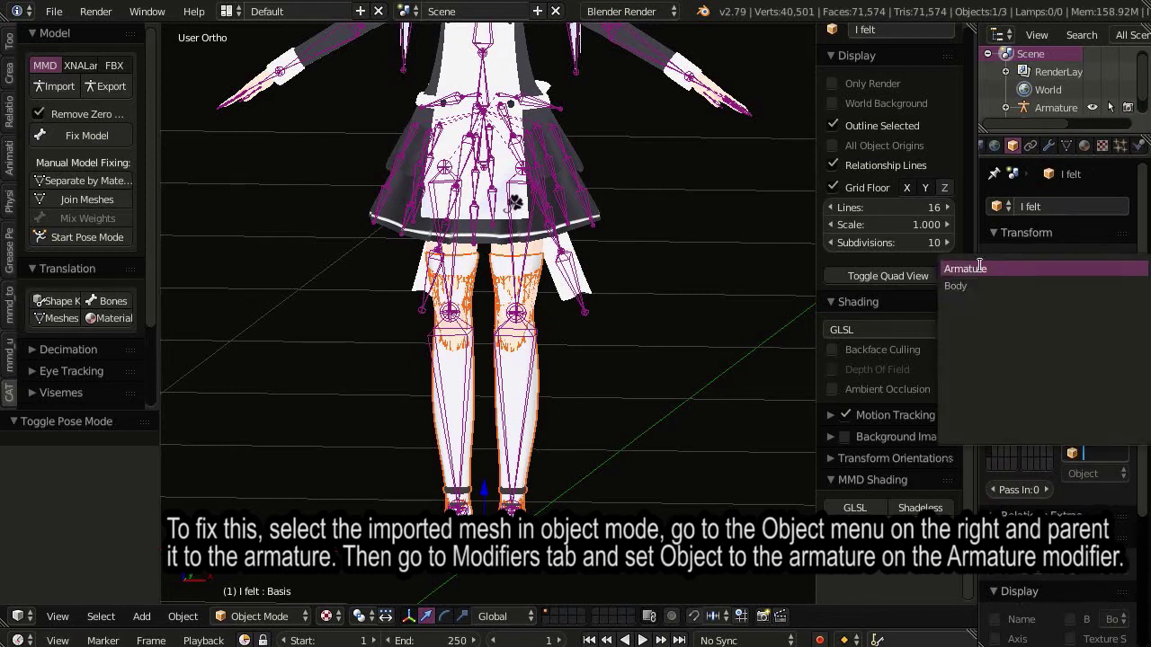
left_click(981, 264)
Step: Set the stockings' Armature modifier Object field to Armature
left_click(1050, 146)
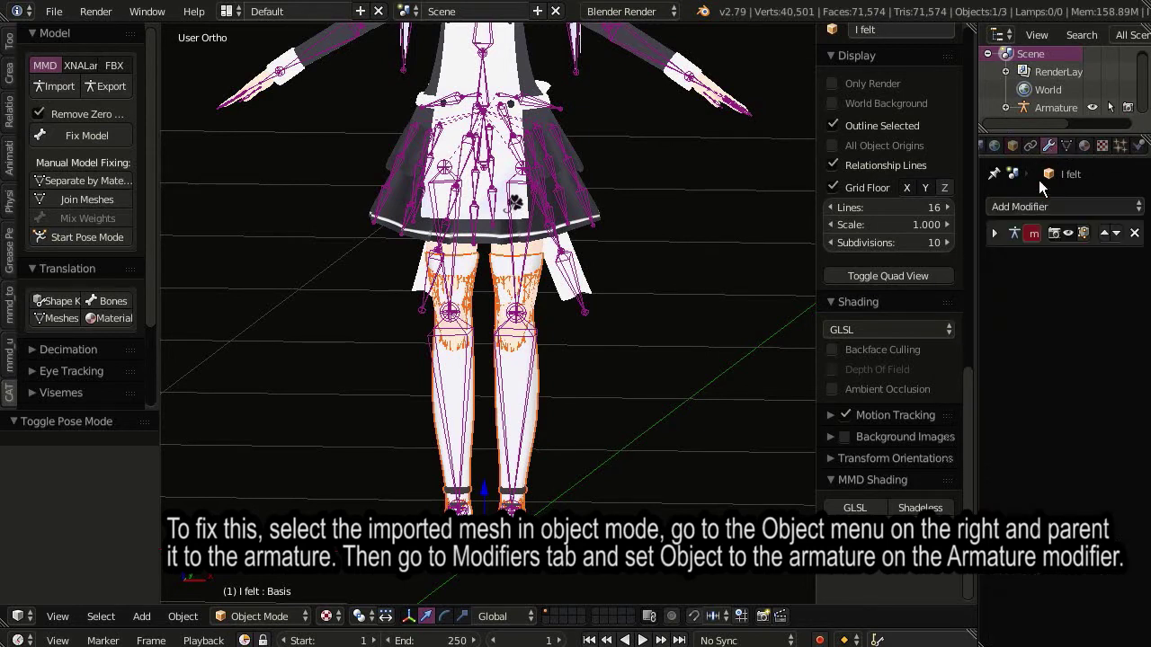
left_click(998, 233)
left_click(1003, 305)
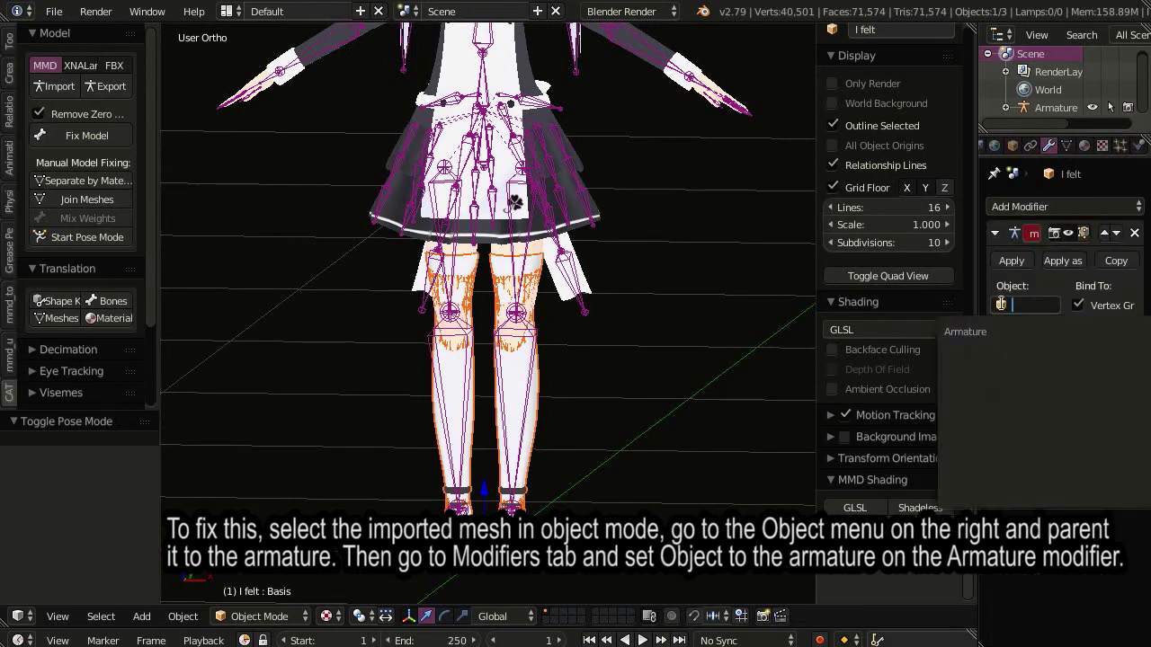
left_click(989, 331)
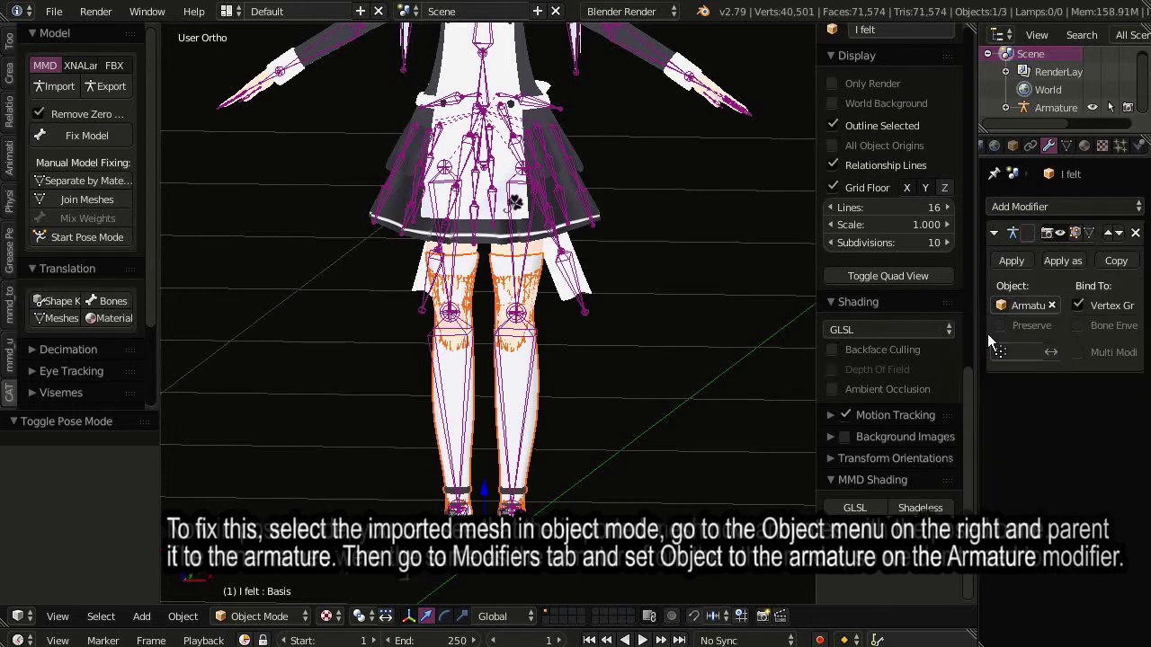
right_click(528, 387)
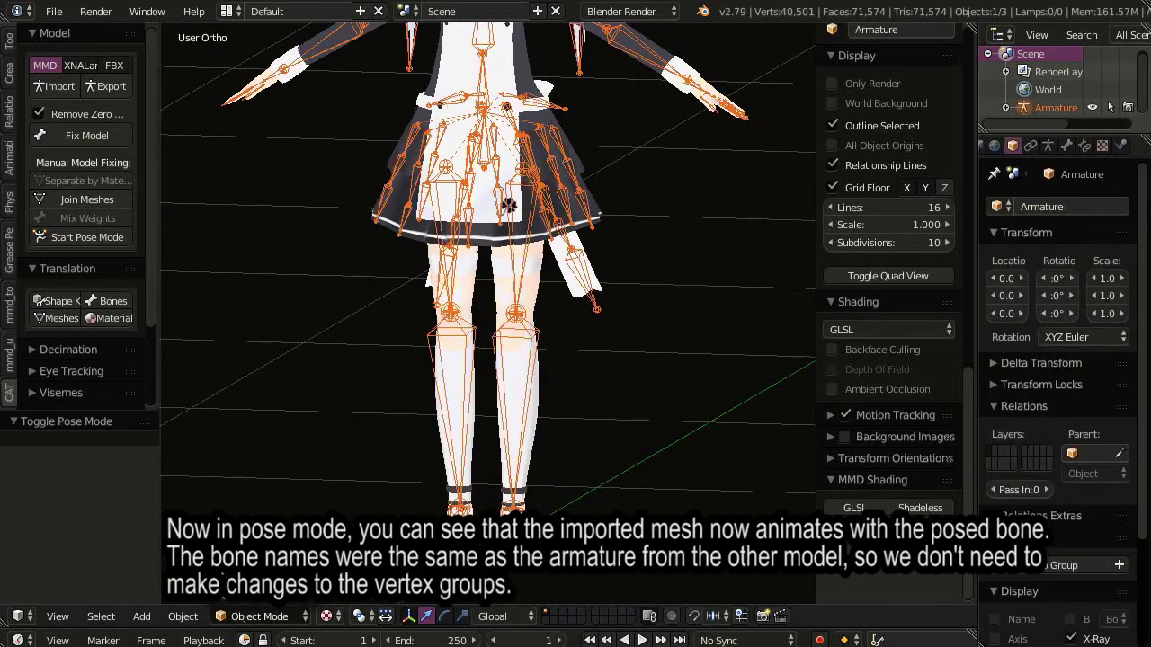
key("ctrl+Tab")
key("KP_3")
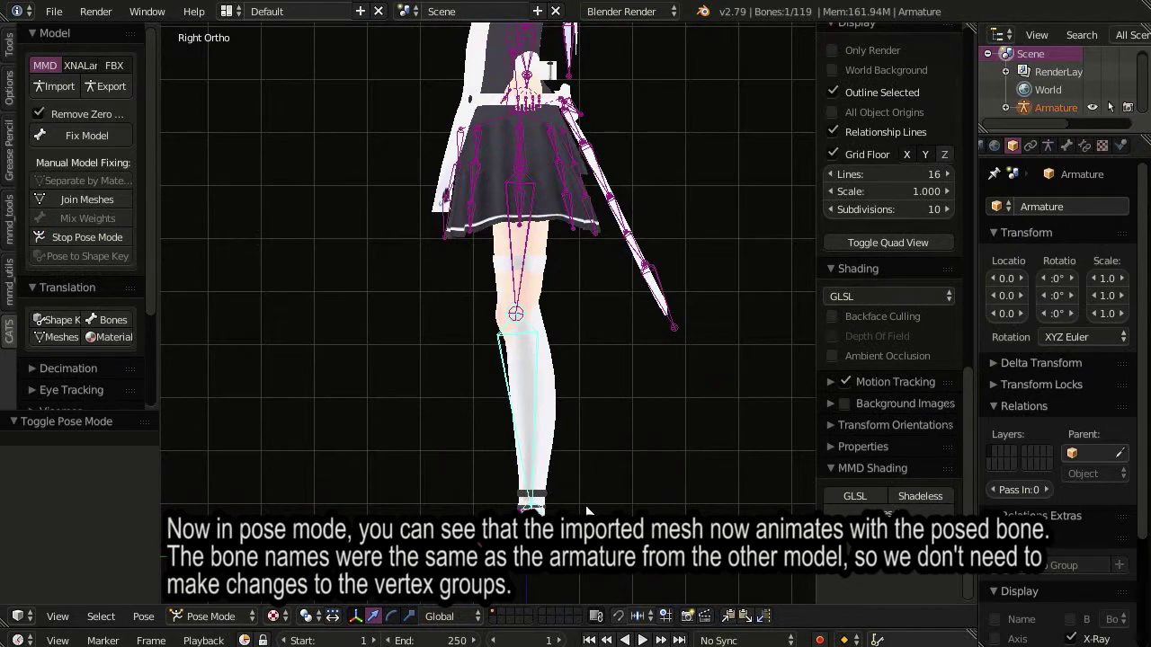
key("r")
left_click(650, 432)
mouse_move(650, 431)
middle_mouse_down()
mouse_move(723, 392)
mouse_move(628, 464)
middle_mouse_up()
key("r")
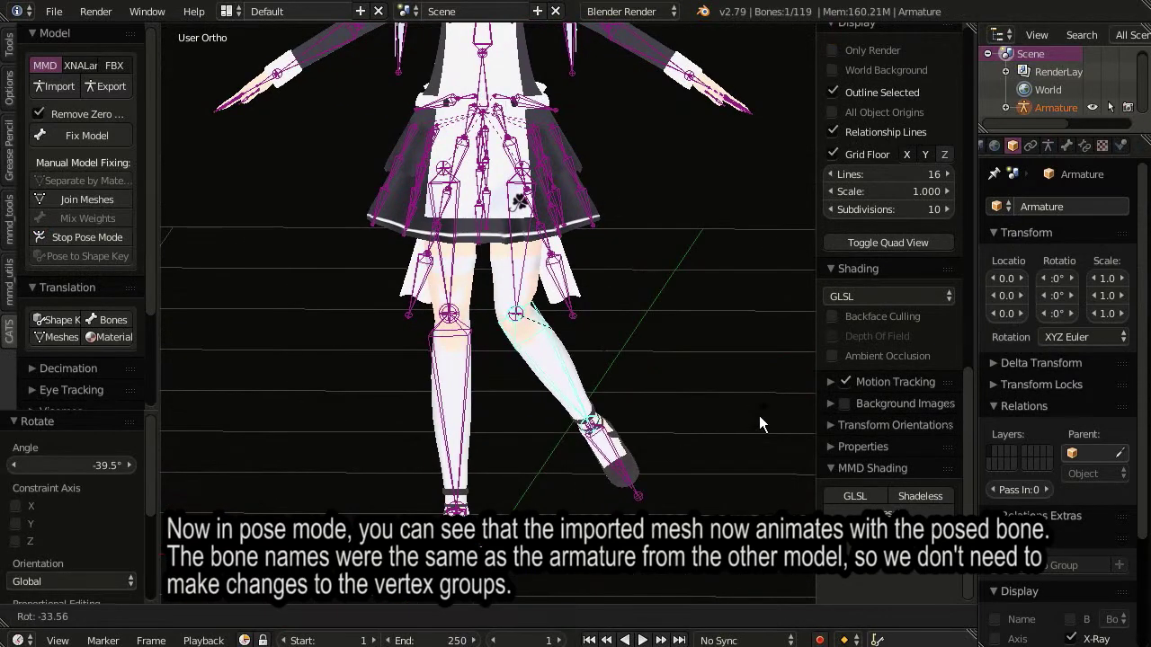
key("Escape")
key("a")
key("alt+r")
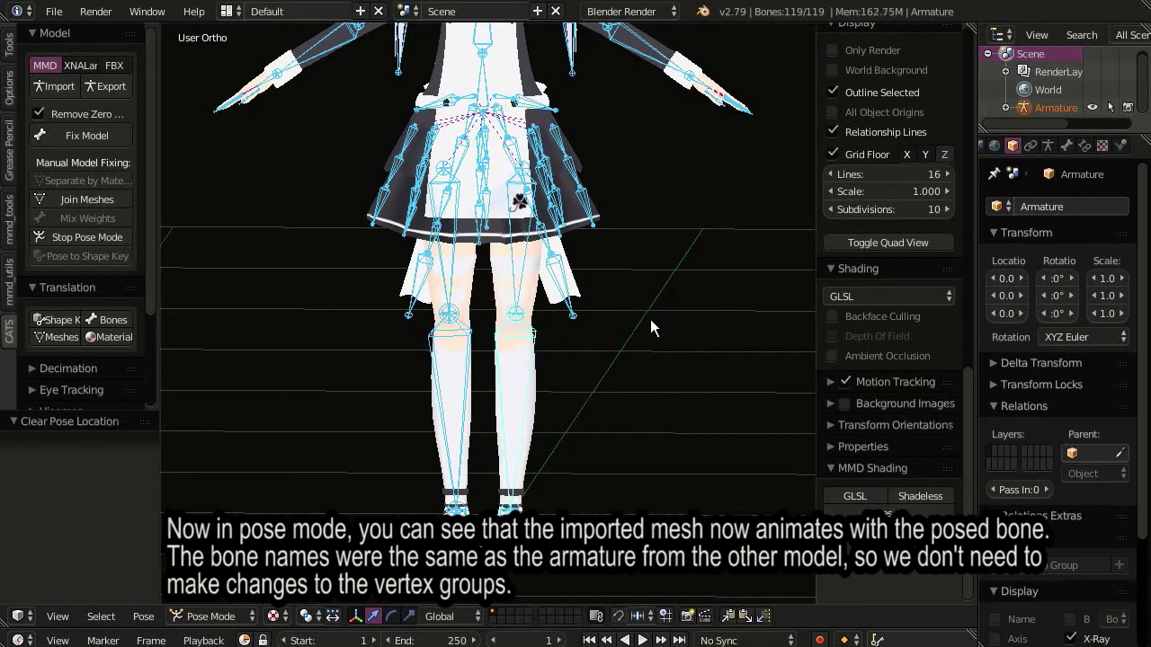
key("a")
key("ctrl+Tab")
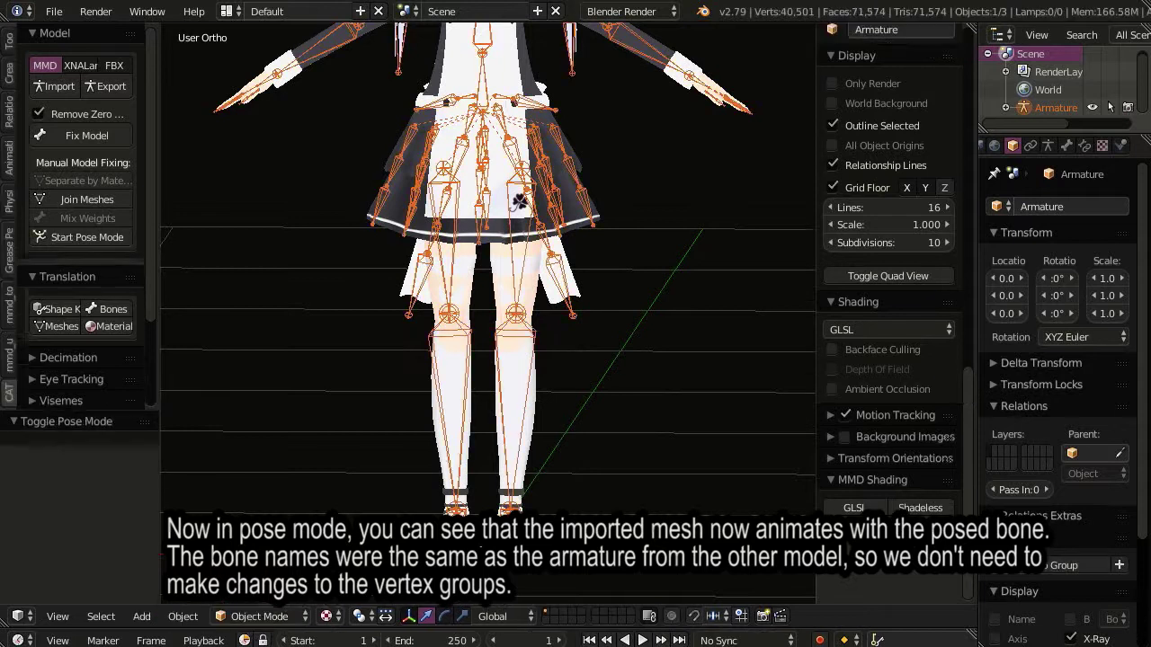
scroll(534, 404, "up", 1)
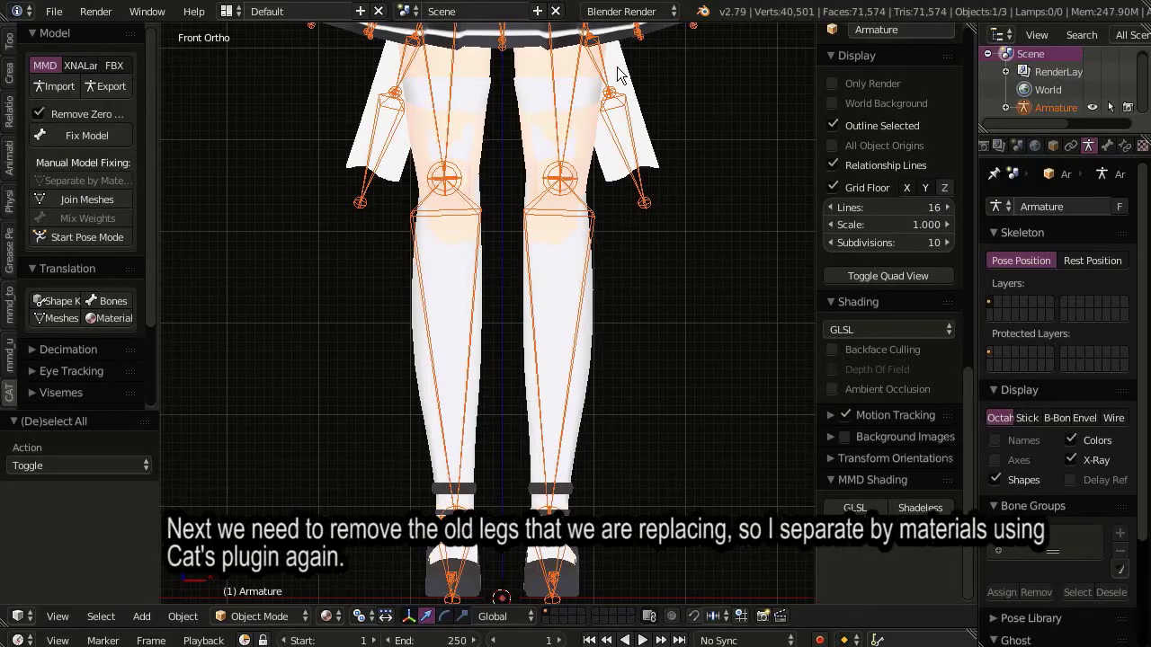
Step: Split Chino's Body mesh into separate objects with CATS Separate by Materials
right_click(645, 135)
middle_click_drag(646, 134, 624, 191)
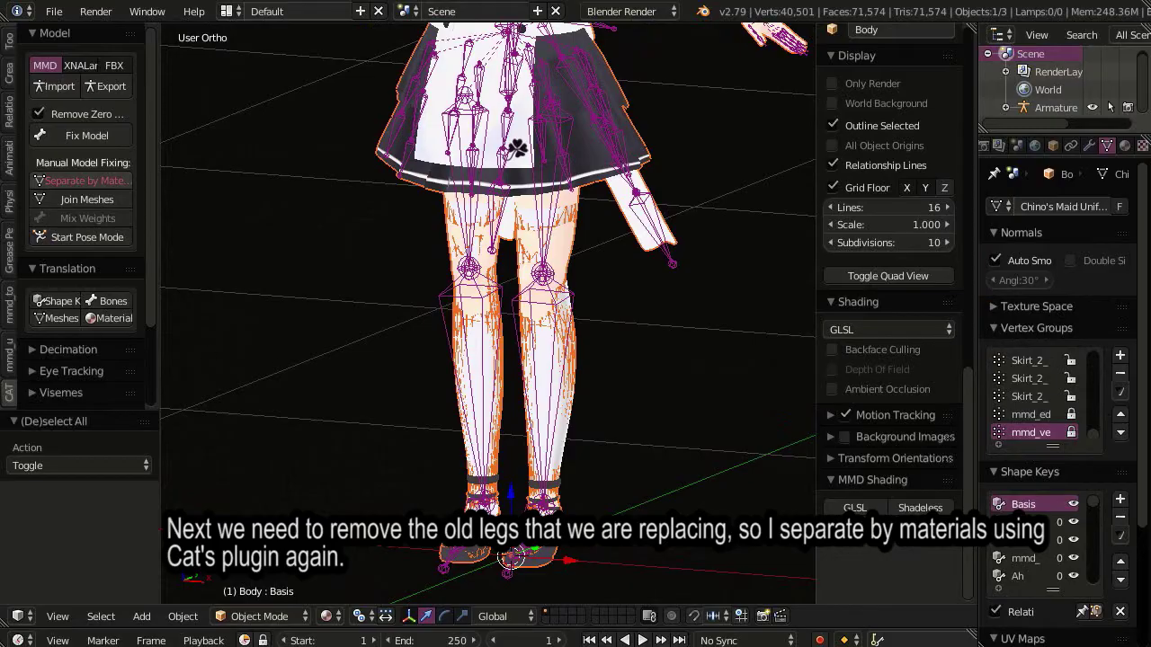
left_click(83, 180)
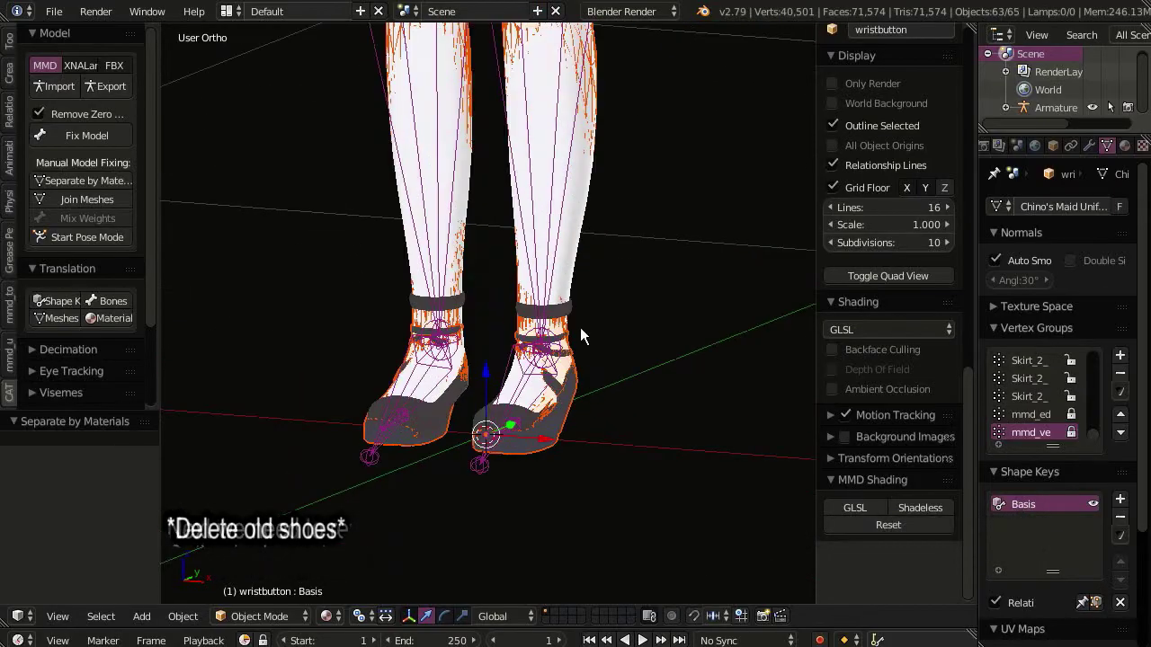
Step: Delete Chino's old shoe object
right_click_drag(546, 454, 658, 471)
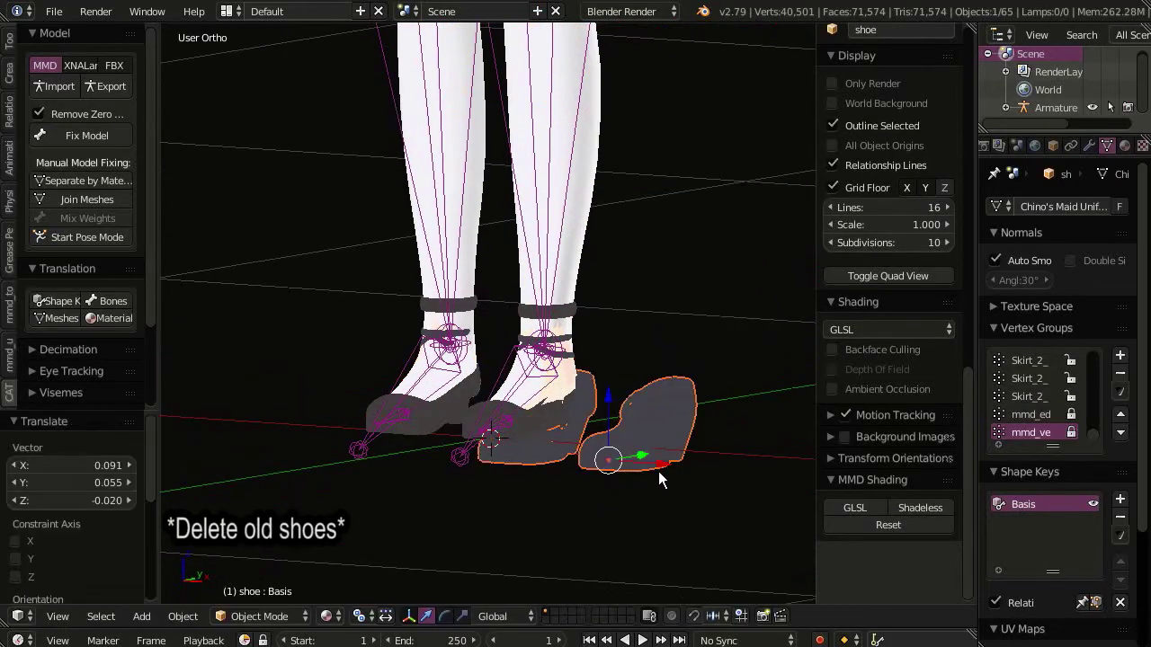
key("x")
left_click(655, 466)
scroll(545, 270, "up", 5, "shift")
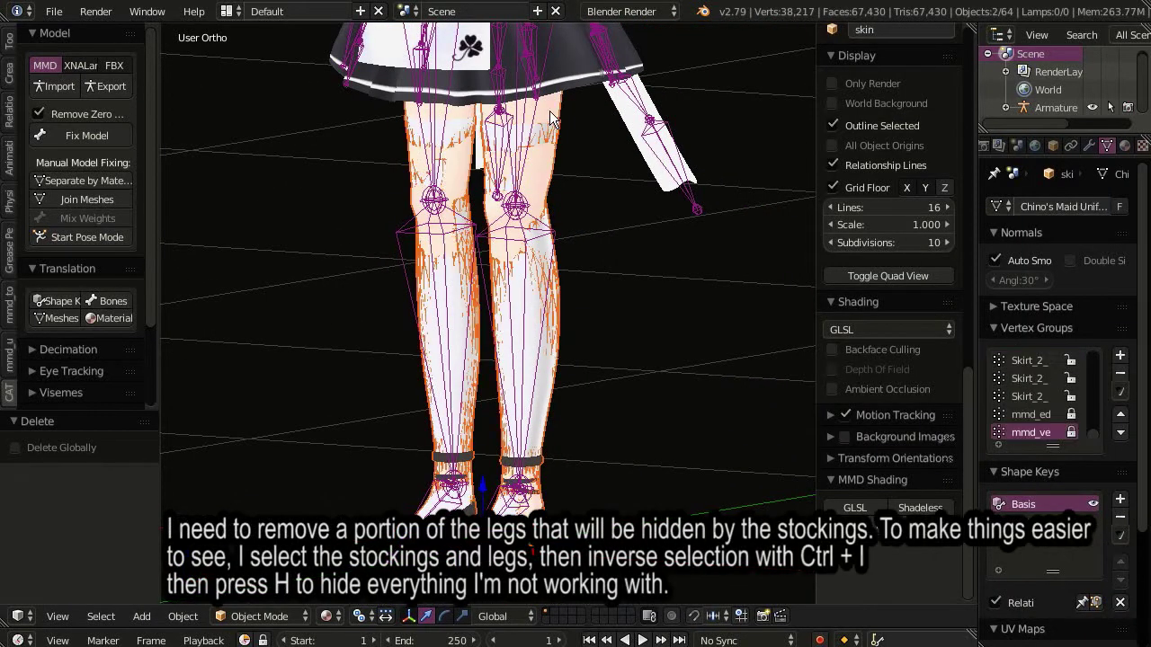
Step: Invert the selection and hide everything except the skin legs and stockings
scroll(509, 299, "down", 2)
key("ctrl+i")
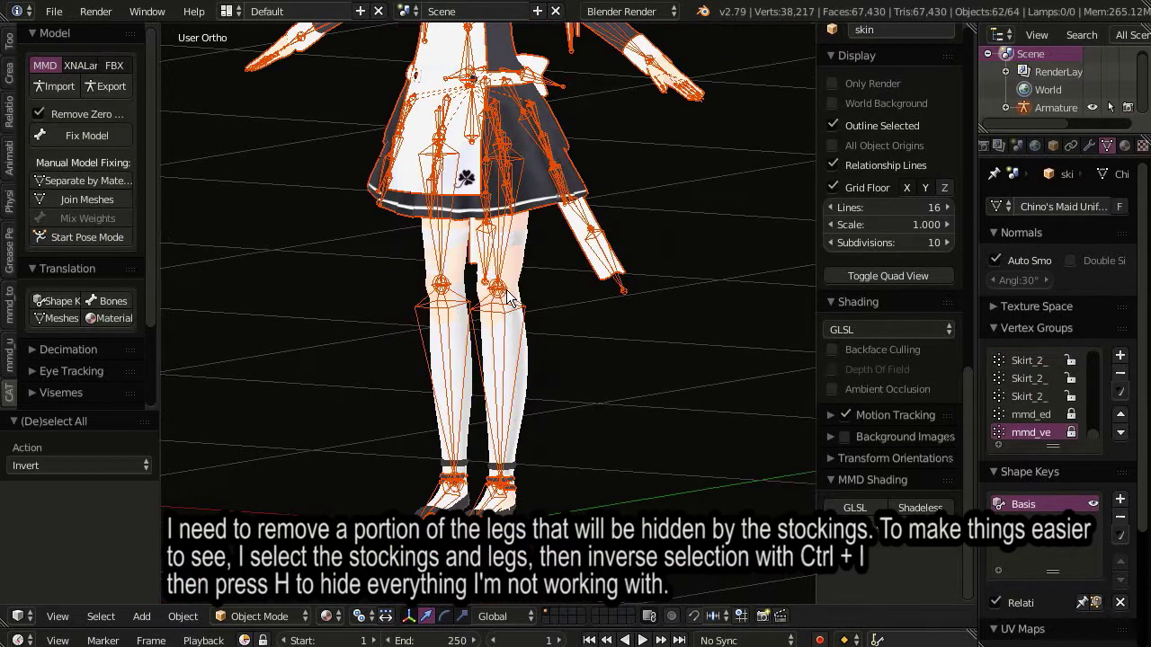
key("h")
Step: Compare the skin legs against the stockings with an undone trial move, then select the stockings
right_click(511, 192)
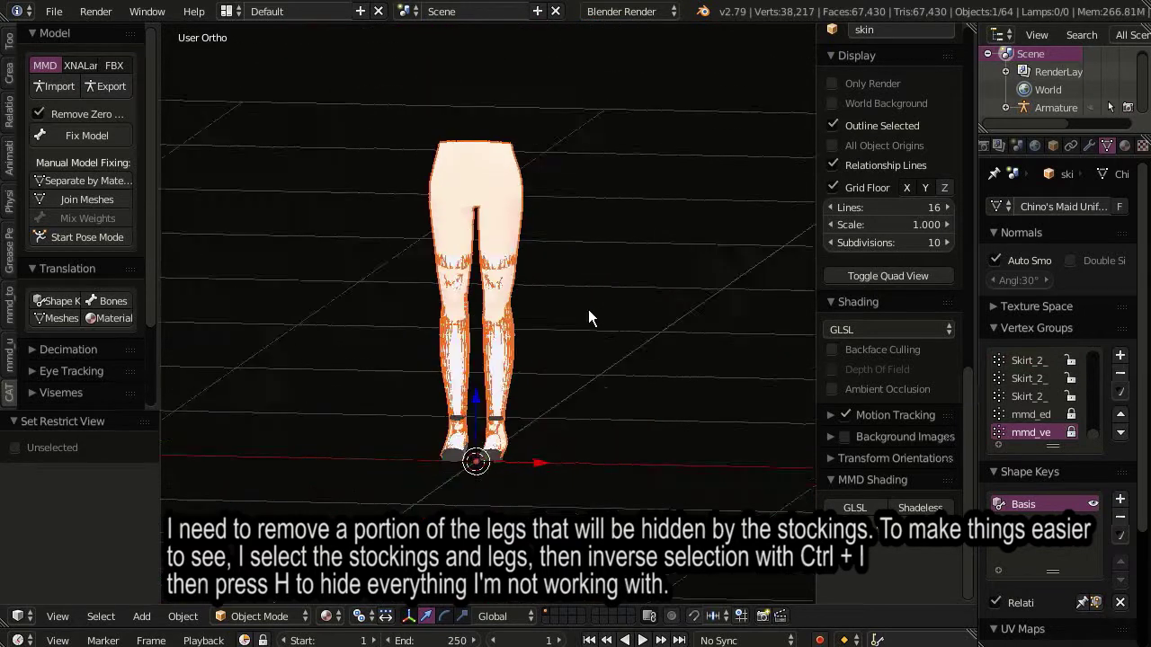
key("g")
left_click(460, 323)
mouse_move(608, 272)
middle_mouse_down()
mouse_move(418, 302)
mouse_move(559, 292)
middle_mouse_up()
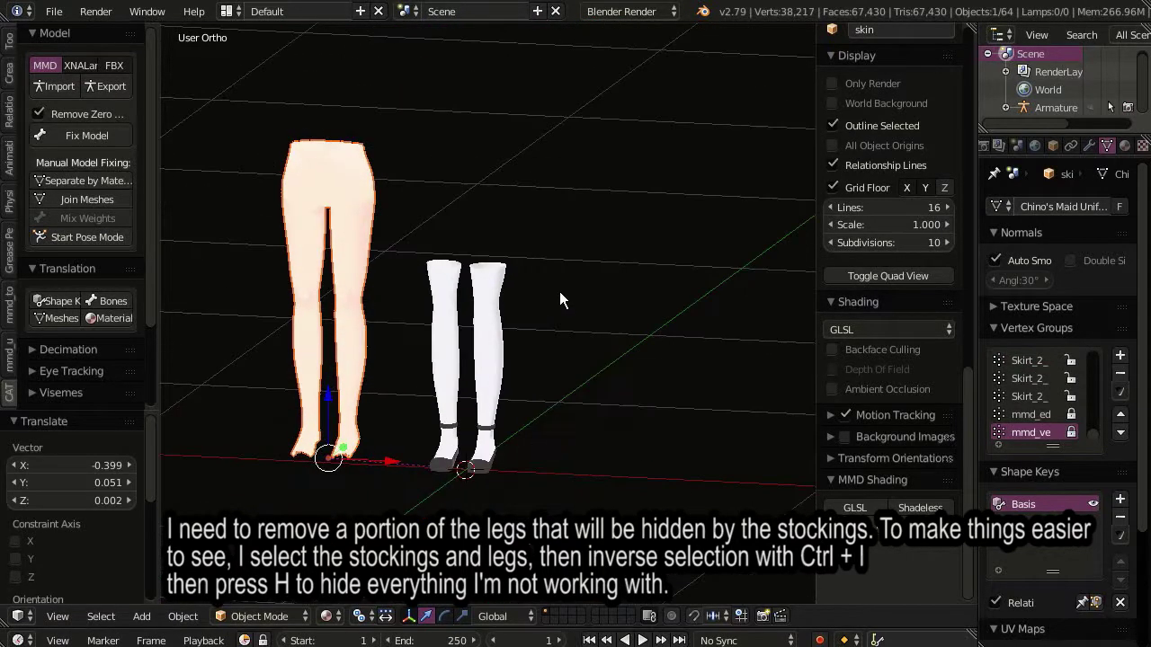
key("ctrl+z")
scroll(480, 377, "up", 2)
right_click(486, 423)
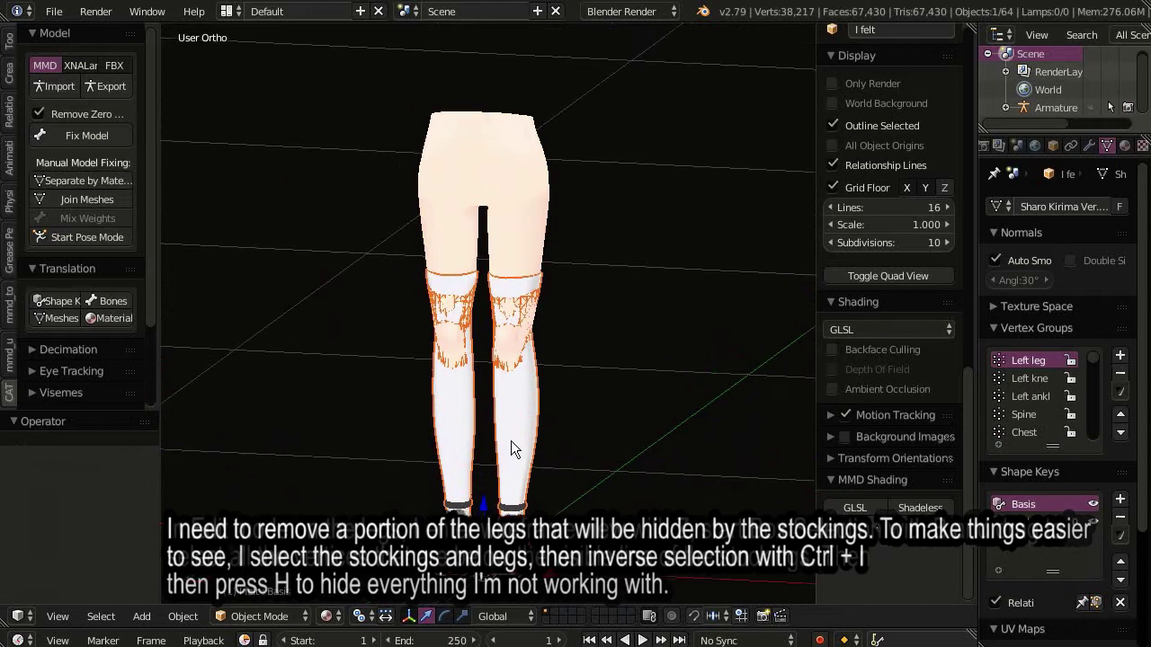
Step: In Edit Mode, box-select the leg vertices below the stocking tops and delete their faces
scroll(538, 368, "down", 3, "shift")
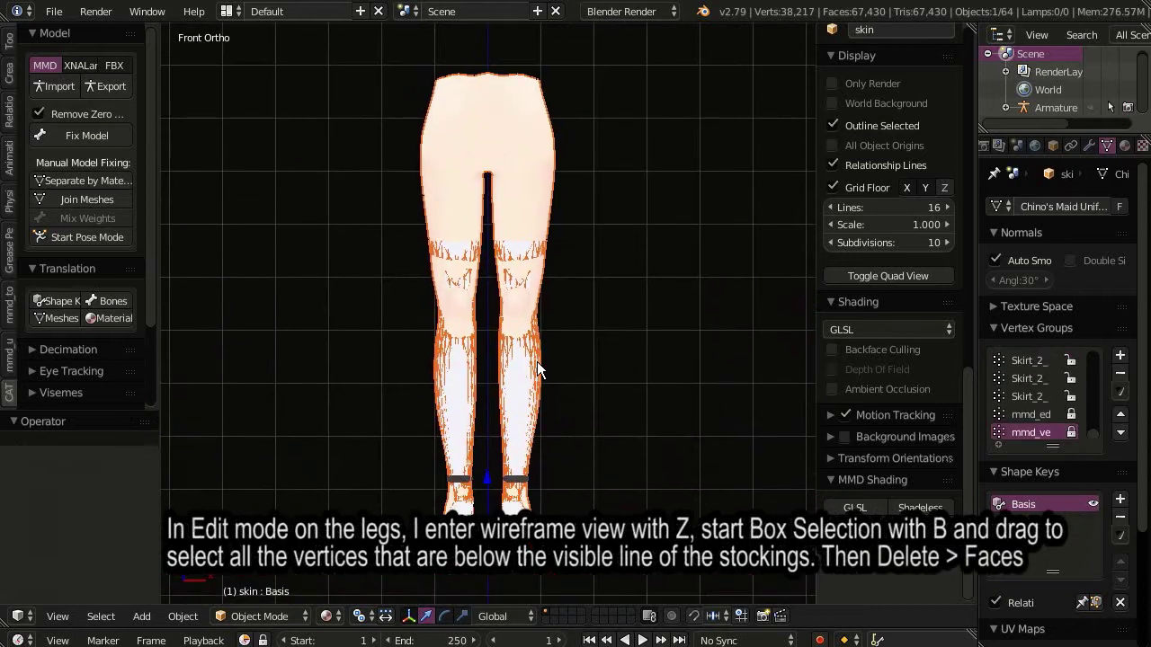
key("Tab")
key("z")
key("a")
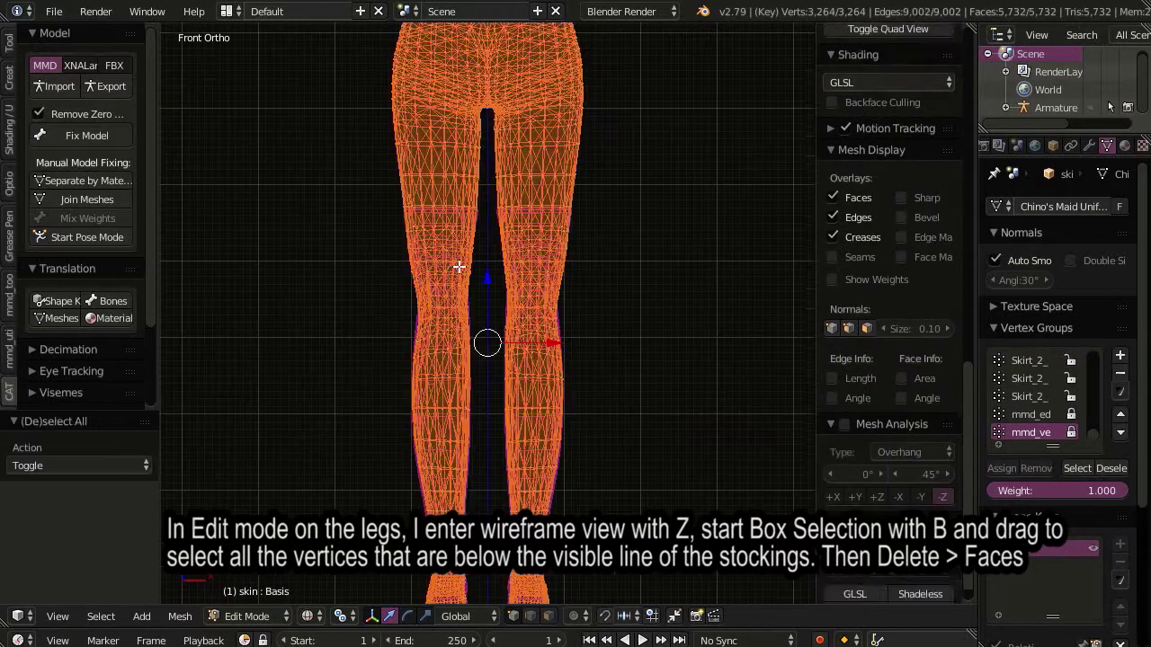
key("a")
key("a")
key("a")
key("b")
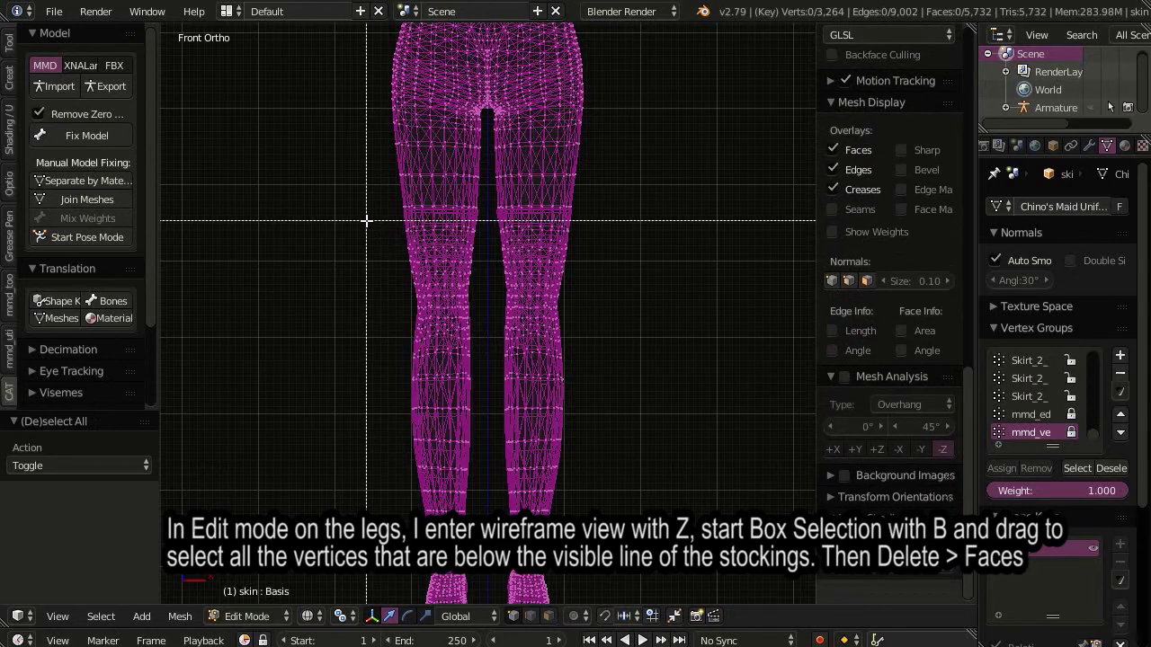
left_click_drag(366, 220, 663, 522)
left_click_drag(366, 220, 699, 602)
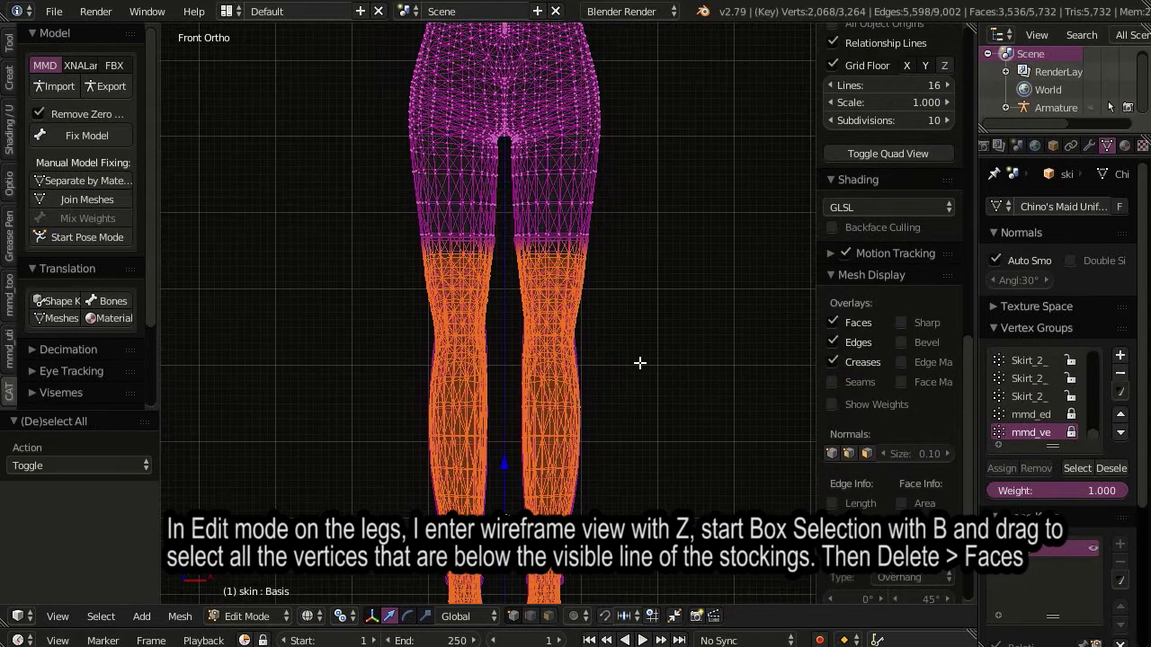
key("z")
key("x")
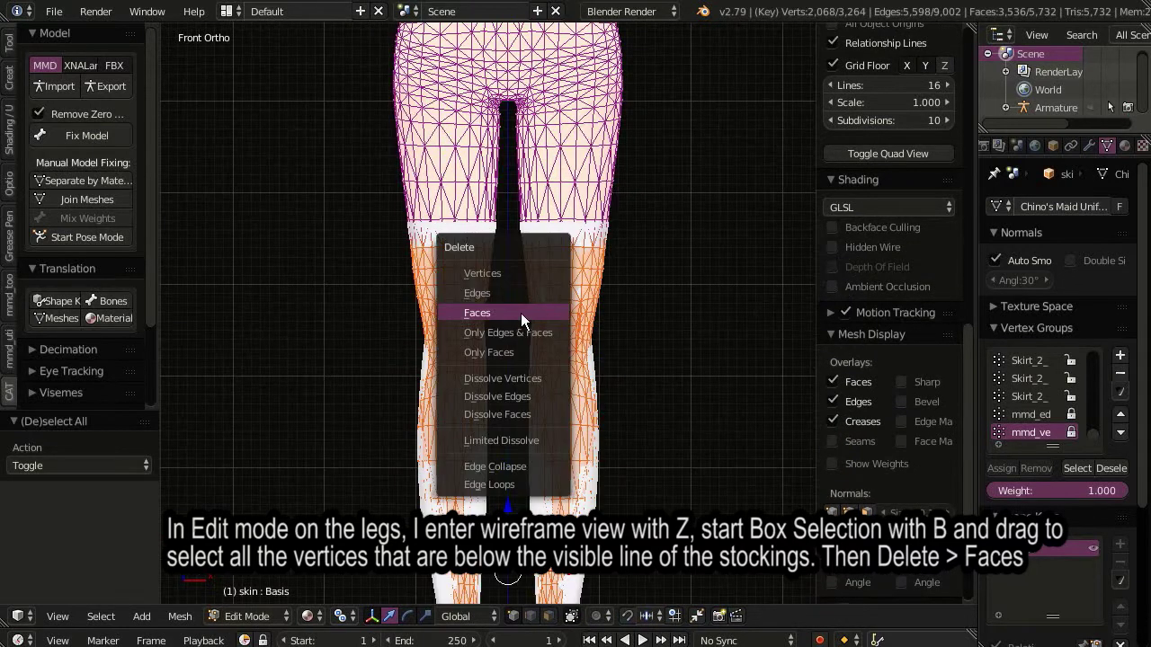
left_click(521, 313)
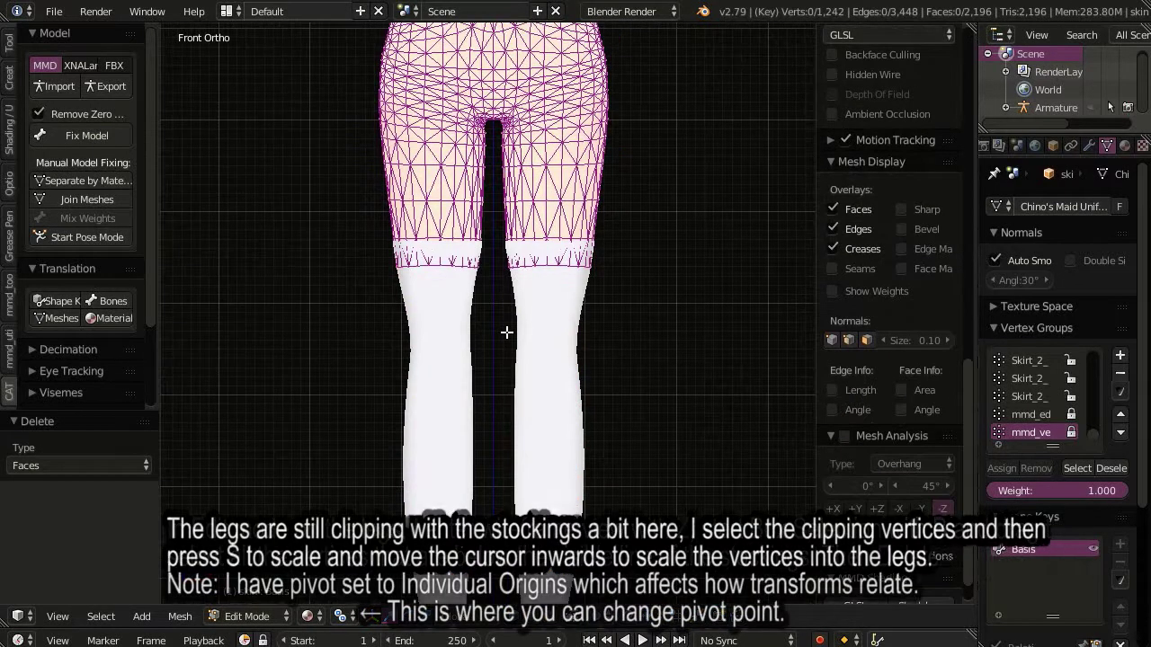
Step: Scale the clipping knee-band vertices inward to 0.853, check for clipping, and return to Object Mode
key("z")
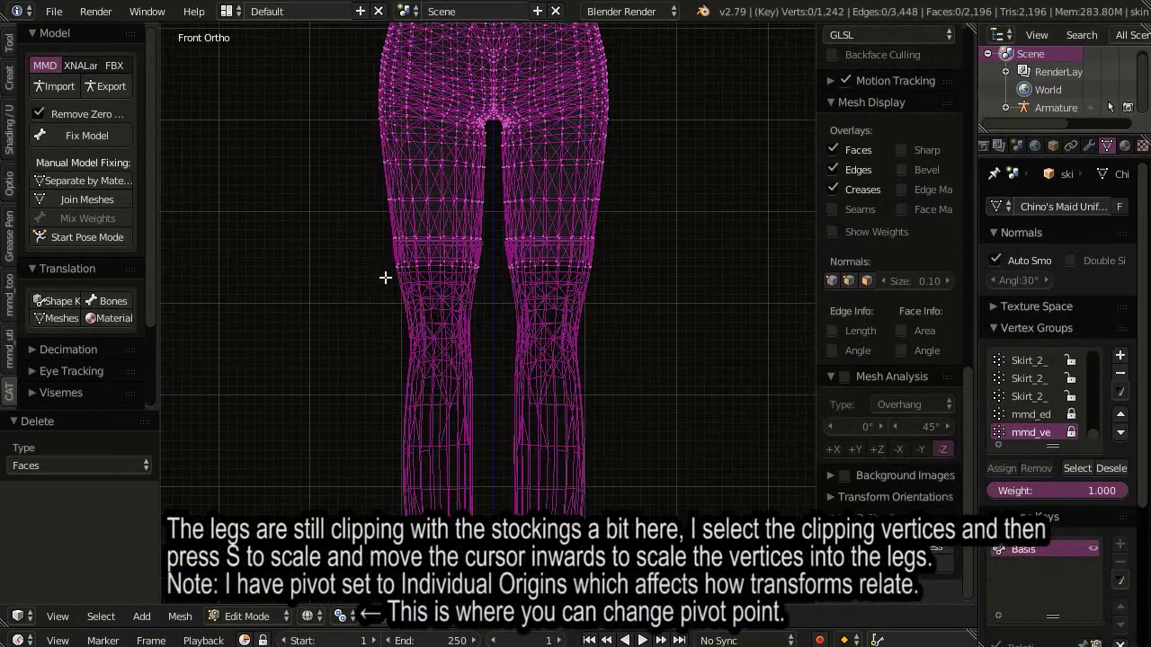
key("b")
left_click_drag(352, 249, 654, 330)
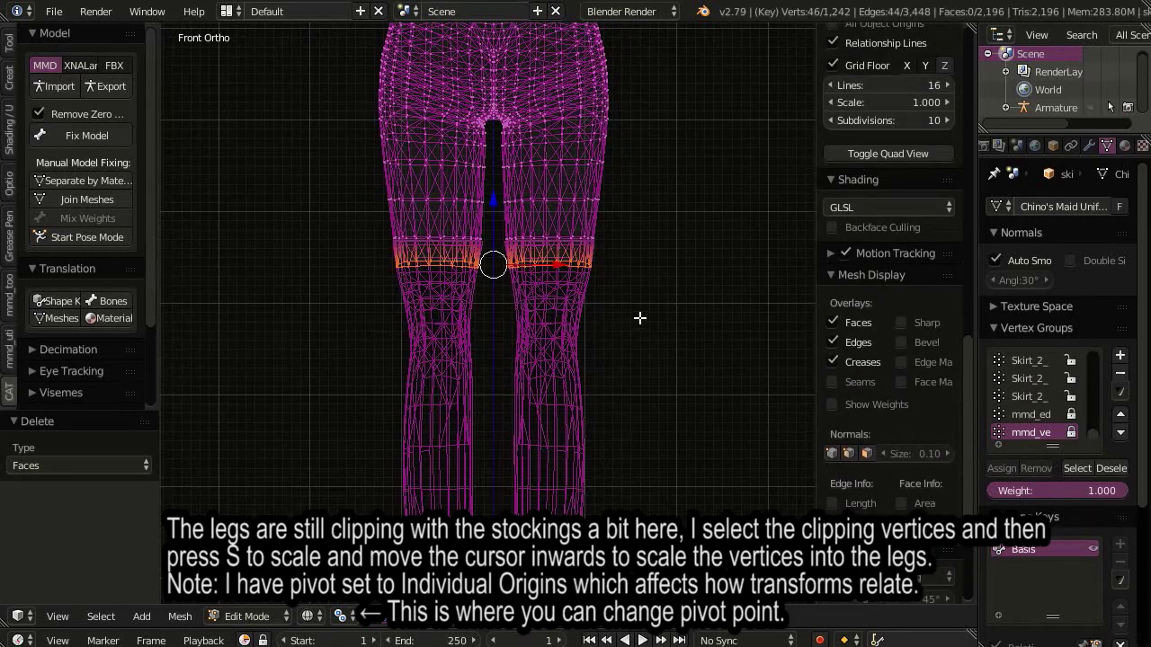
scroll(653, 330, "up", 3)
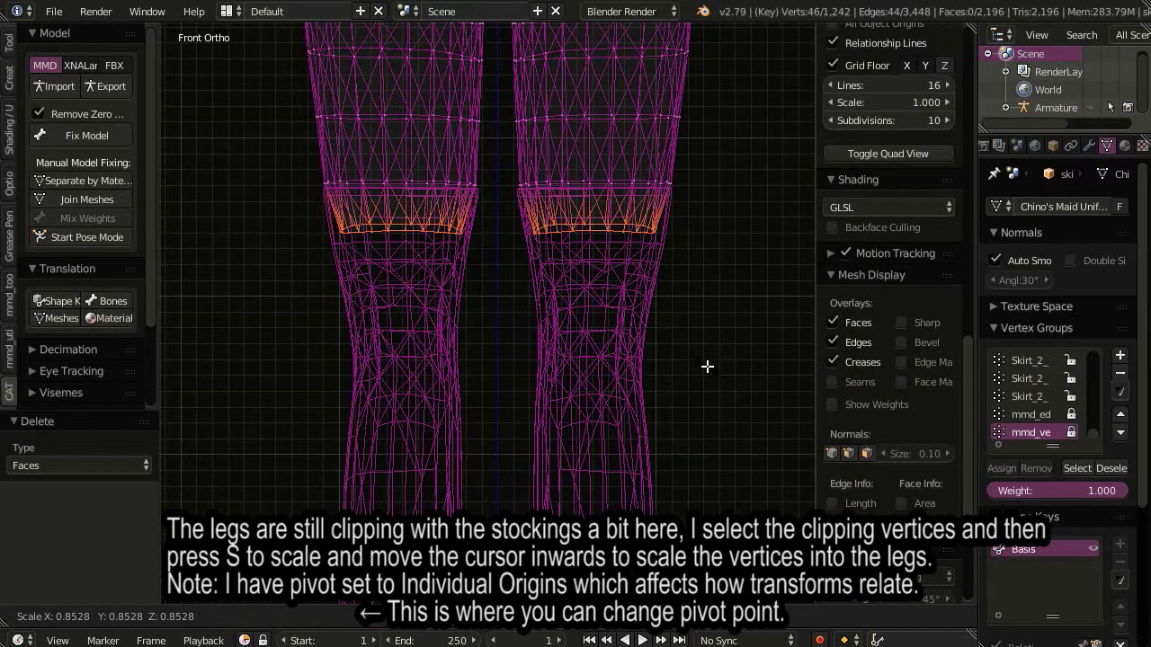
left_click(709, 368)
key("z")
mouse_move(713, 310)
middle_mouse_down()
mouse_move(484, 474)
mouse_move(724, 404)
middle_mouse_up()
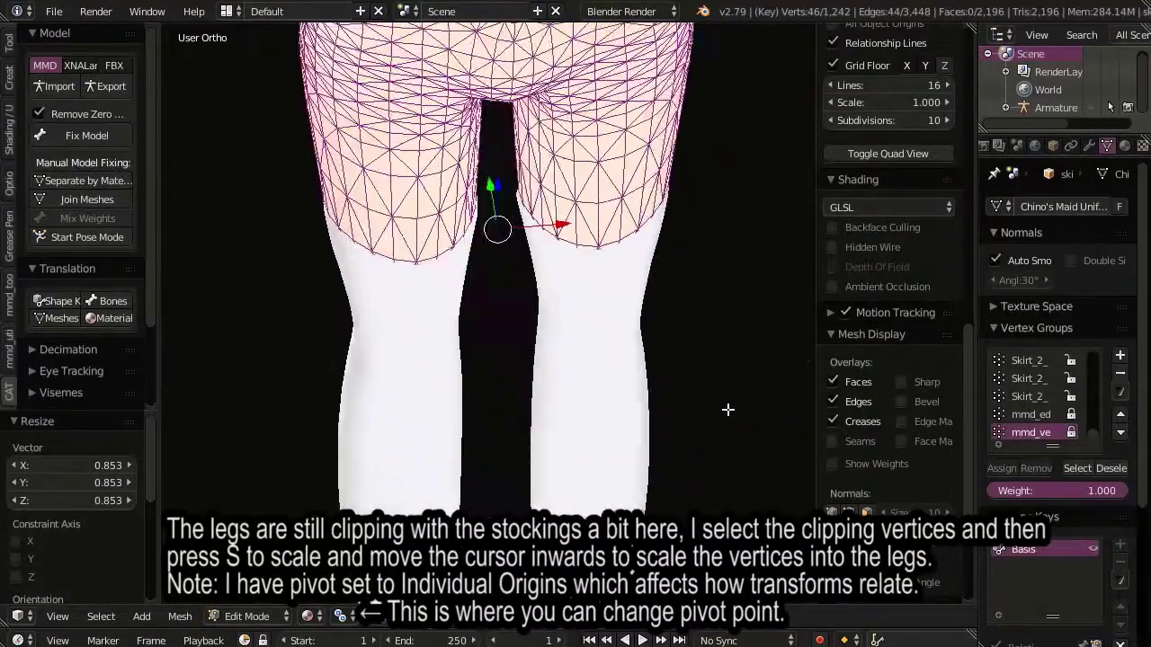
scroll(693, 401, "down", 2)
key("Tab")
Step: Unhide all objects, select the armature, and switch it into Pose Mode
key("a")
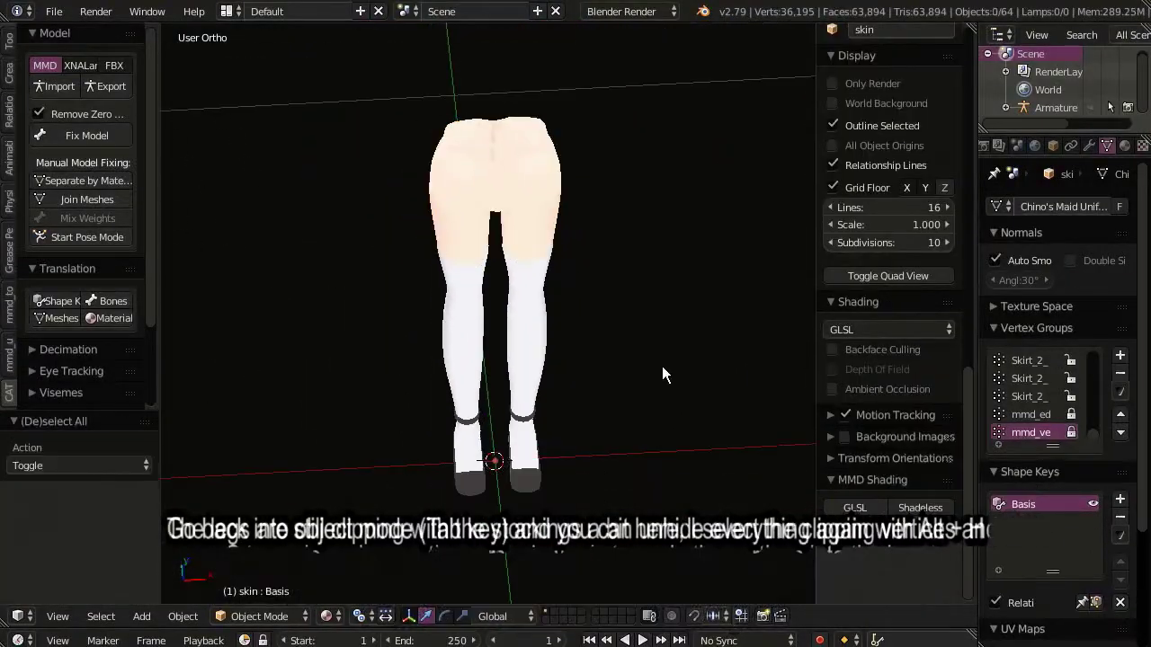
key("alt+h")
key("a")
middle_click_drag(629, 428, 558, 380)
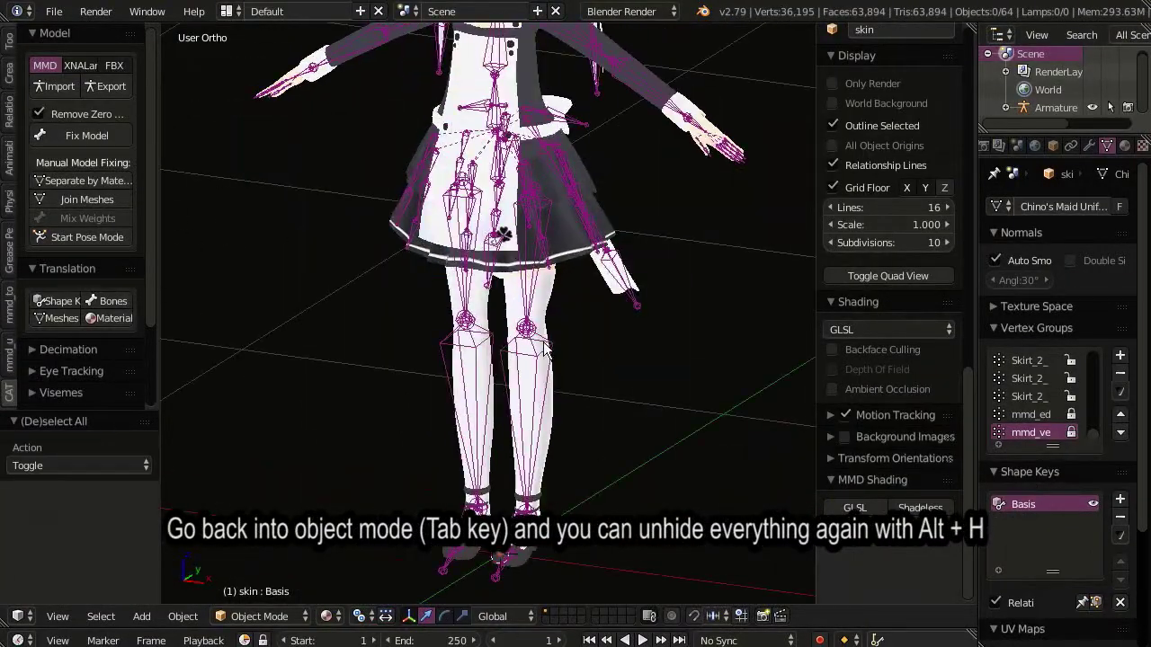
left_click(522, 328)
left_click(522, 328)
left_click(236, 621)
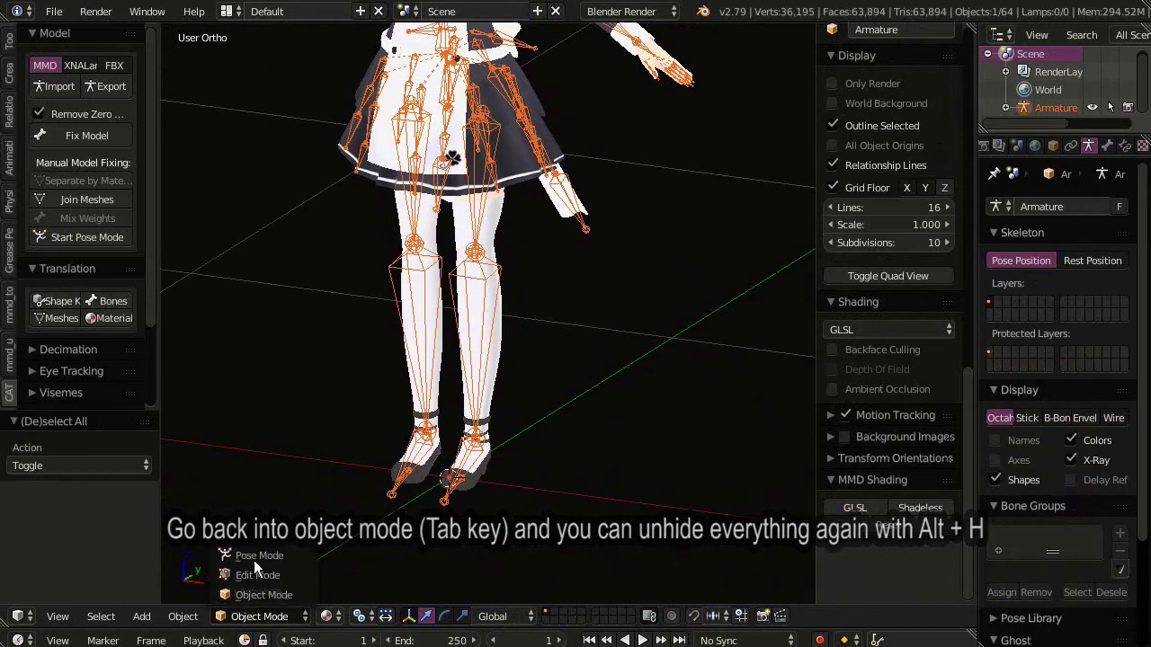
left_click(256, 549)
Step: Bend the left knee bone by -35.8° to test the stocking deformation
left_click(531, 418)
key("ctrl+z")
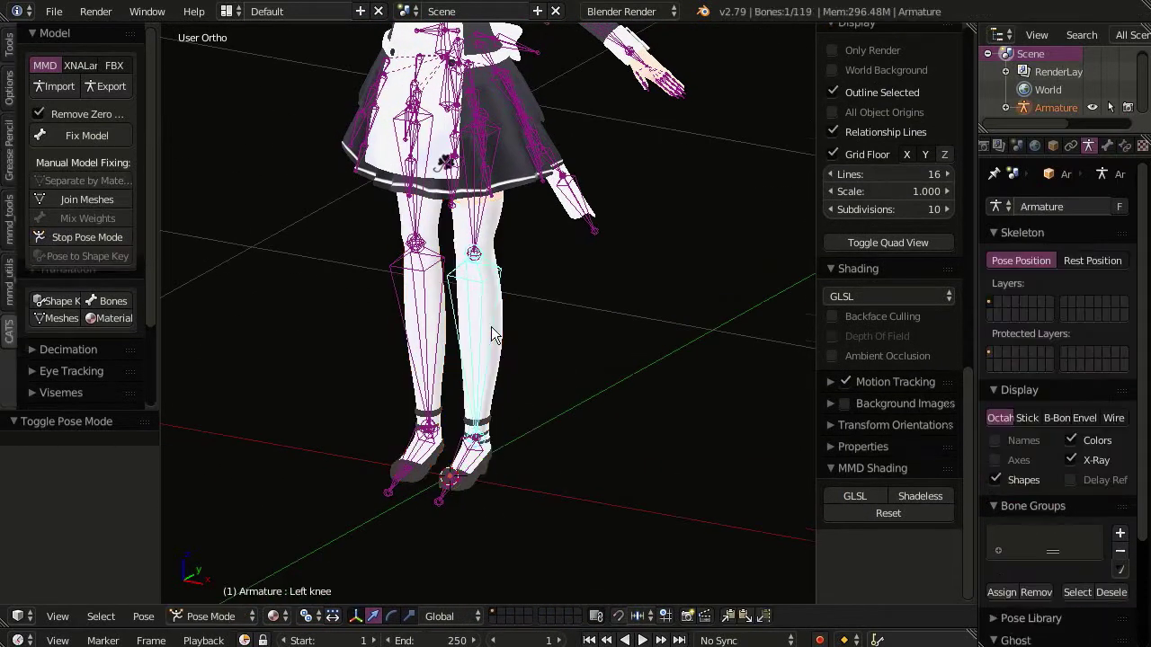
mouse_move(531, 418)
middle_mouse_down()
mouse_move(777, 424)
mouse_move(728, 428)
middle_mouse_up()
left_click(530, 423)
key("r")
left_click(594, 445)
key("ctrl+z")
key("KP_3")
key("r")
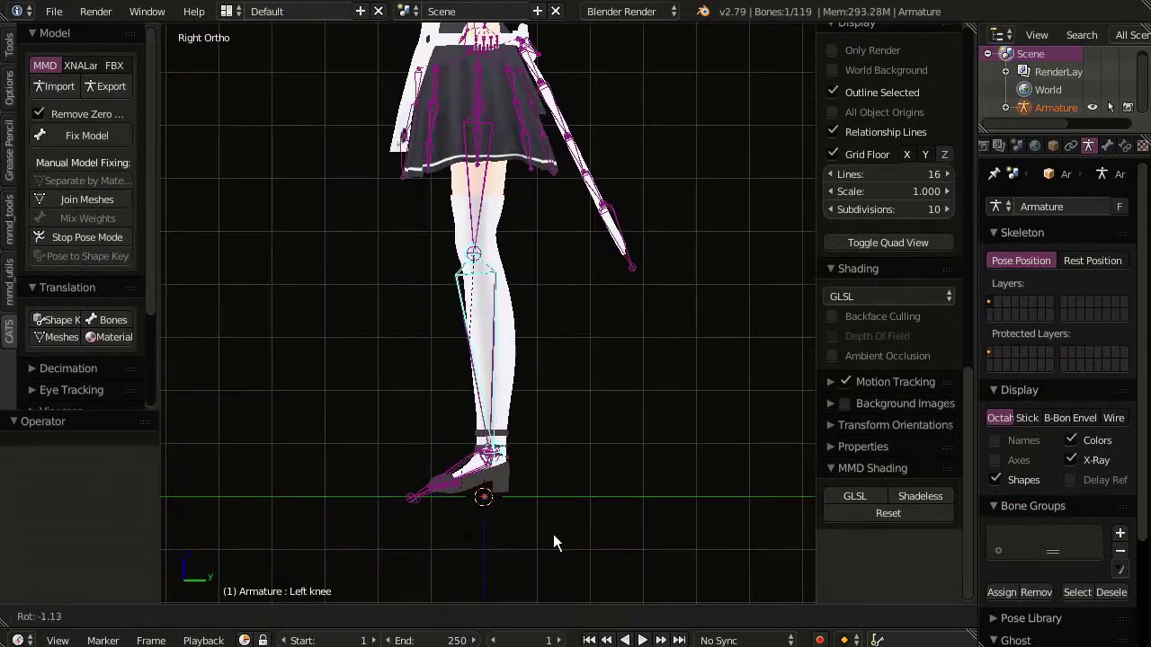
left_click(615, 480)
Step: Swing the right leg bone forward and bend the right knee bone
mouse_move(615, 480)
middle_mouse_down()
mouse_move(644, 348)
mouse_move(477, 259)
middle_mouse_up()
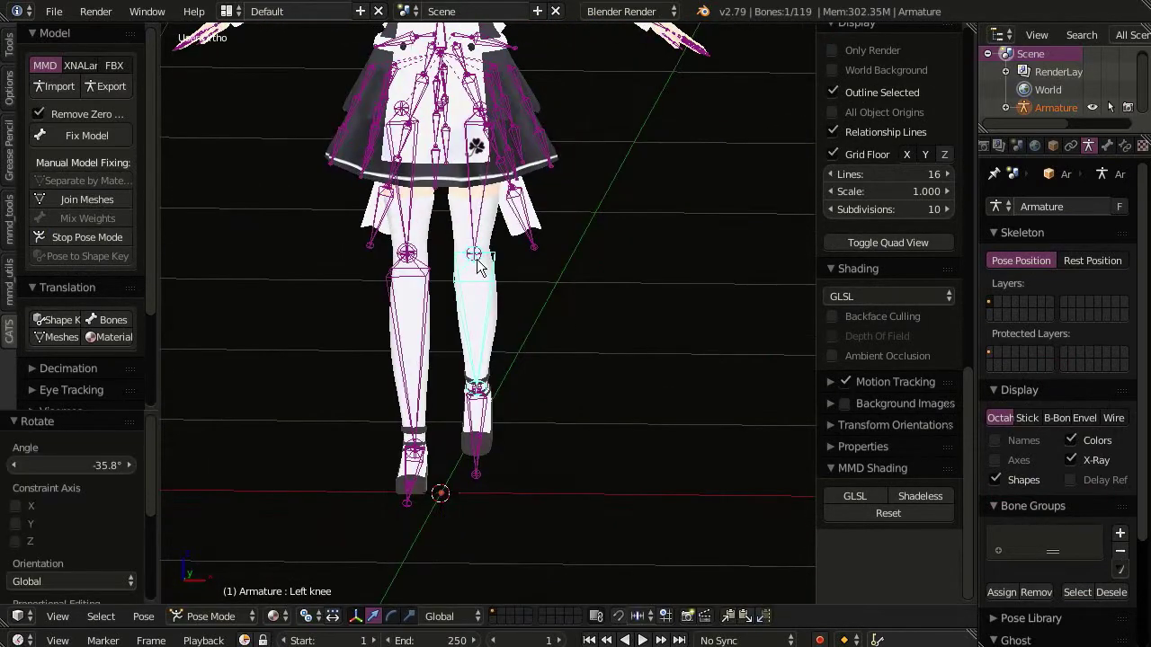
right_click(412, 231)
middle_click_drag(412, 232, 569, 318)
key("ctrl+KP_3")
key("r")
left_click(653, 320)
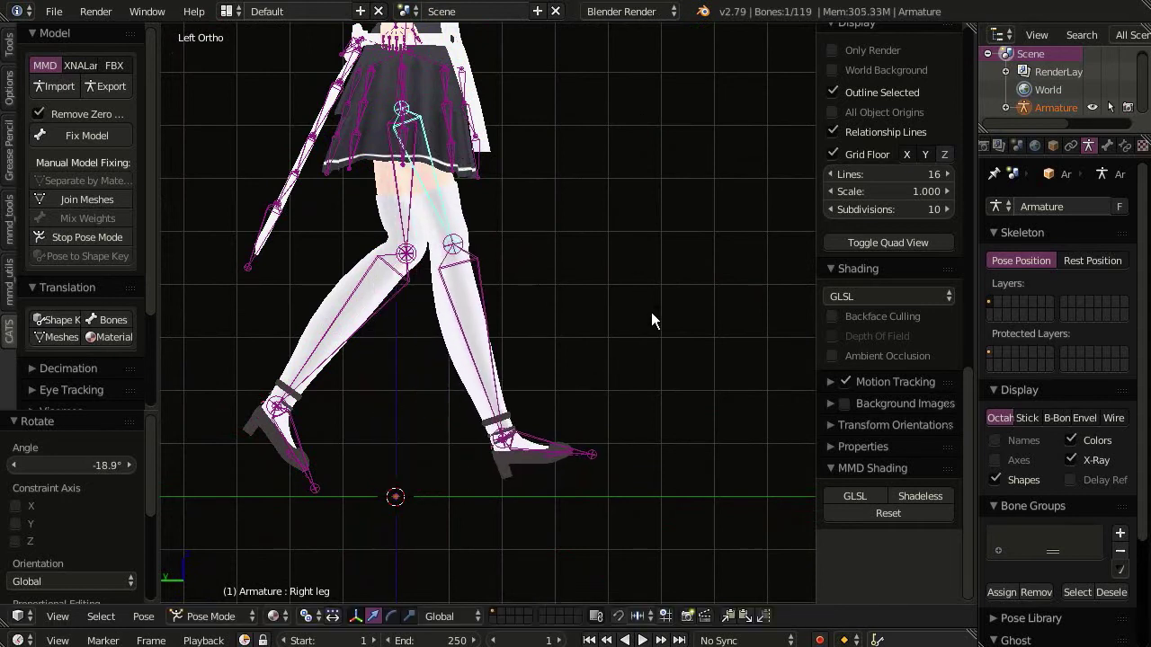
right_click(481, 310)
key("r")
left_click(460, 420)
Step: Clear the position and rotation of all bones, then return the armature to Object Mode
mouse_move(550, 281)
middle_mouse_down()
mouse_move(264, 362)
mouse_move(342, 297)
middle_mouse_up()
scroll(264, 362, "down", 3)
key("a")
key("a")
key("alt+g")
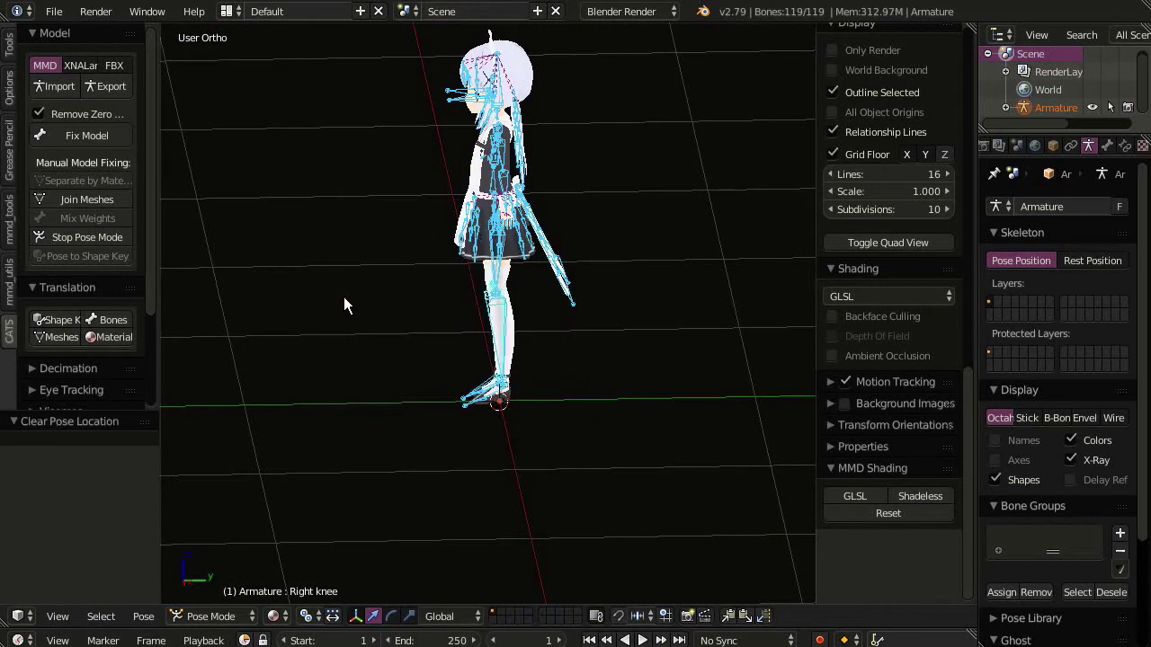
key("a")
middle_click_drag(439, 361, 297, 378)
left_click(216, 616)
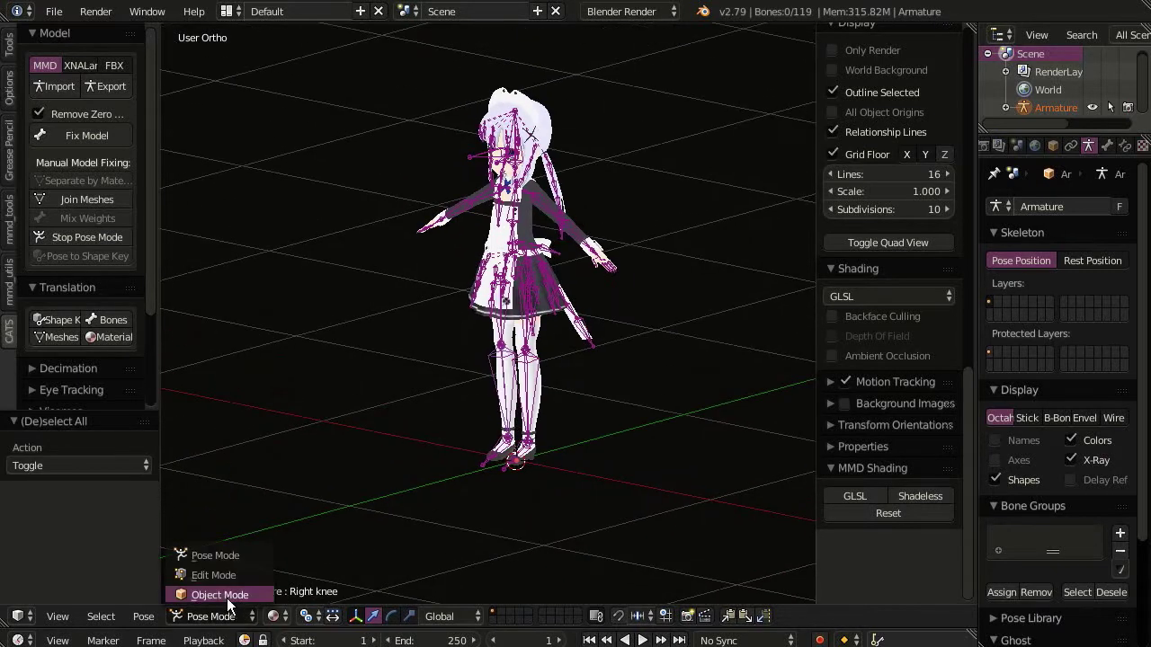
left_click(220, 595)
scroll(594, 414, "up", 3)
Step: Select the stocking and shoe mesh and remove its extra sock shape key
right_click(578, 449)
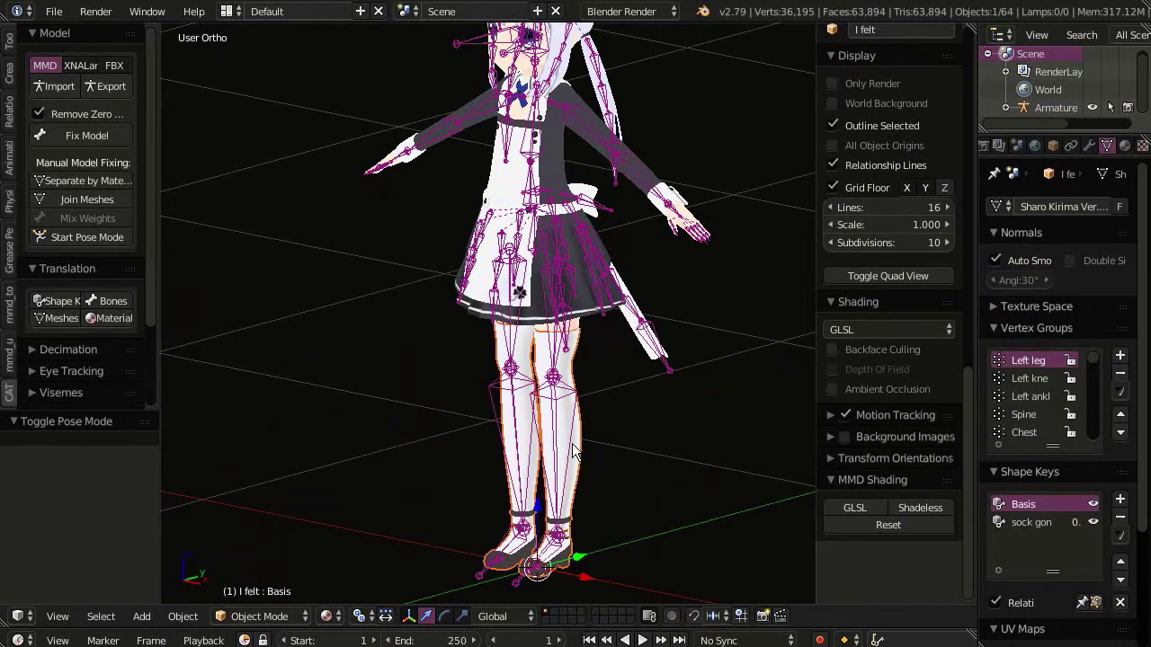
middle_click_drag(576, 449, 544, 438, "shift")
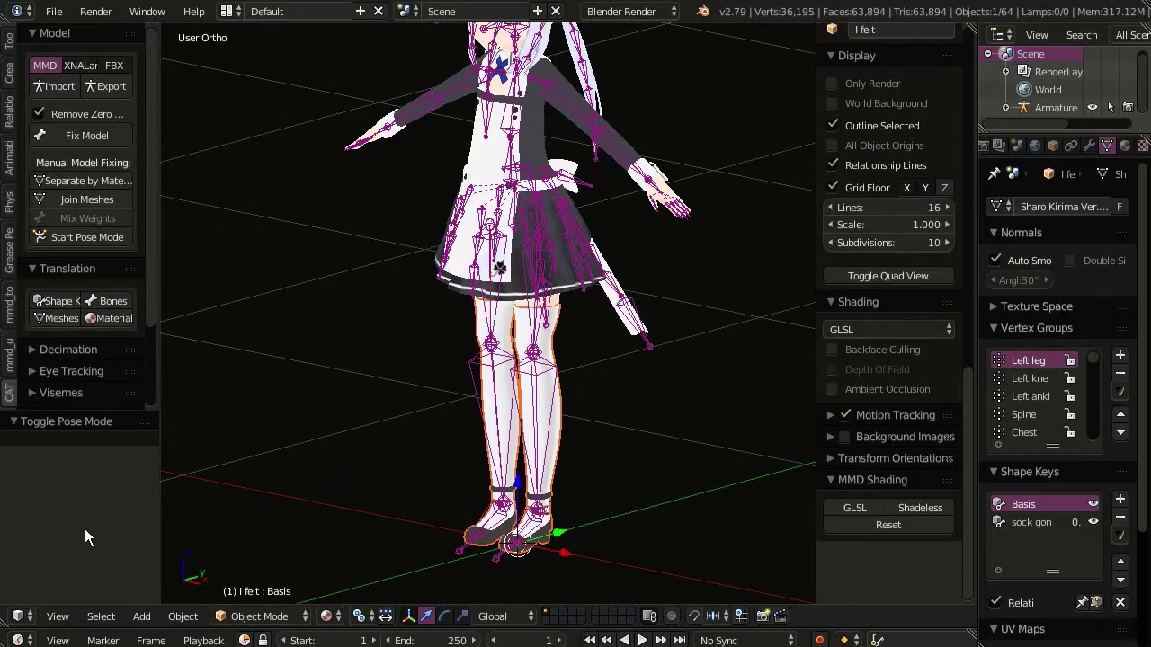
scroll(1043, 490, "down", 2)
left_click(1043, 486)
left_click(1118, 481)
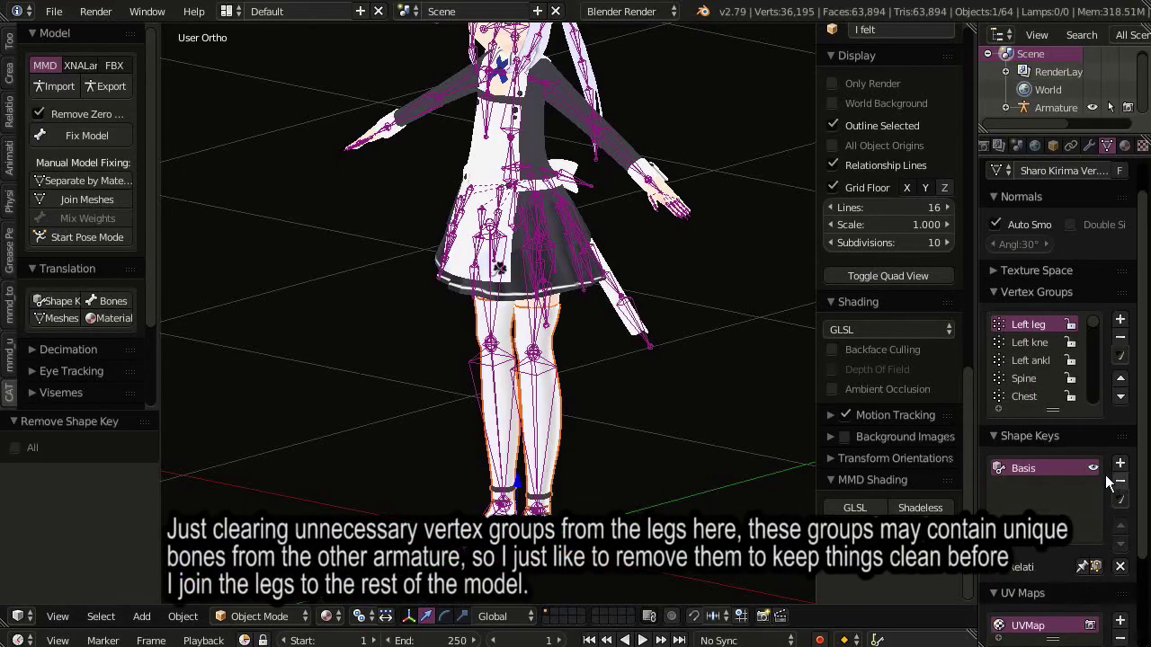
Step: Delete the finger and upper-body vertex groups, leaving the eight leg, knee, ankle and toe groups
left_click_drag(1052, 408, 1053, 551)
scroll(1104, 529, "down", 5)
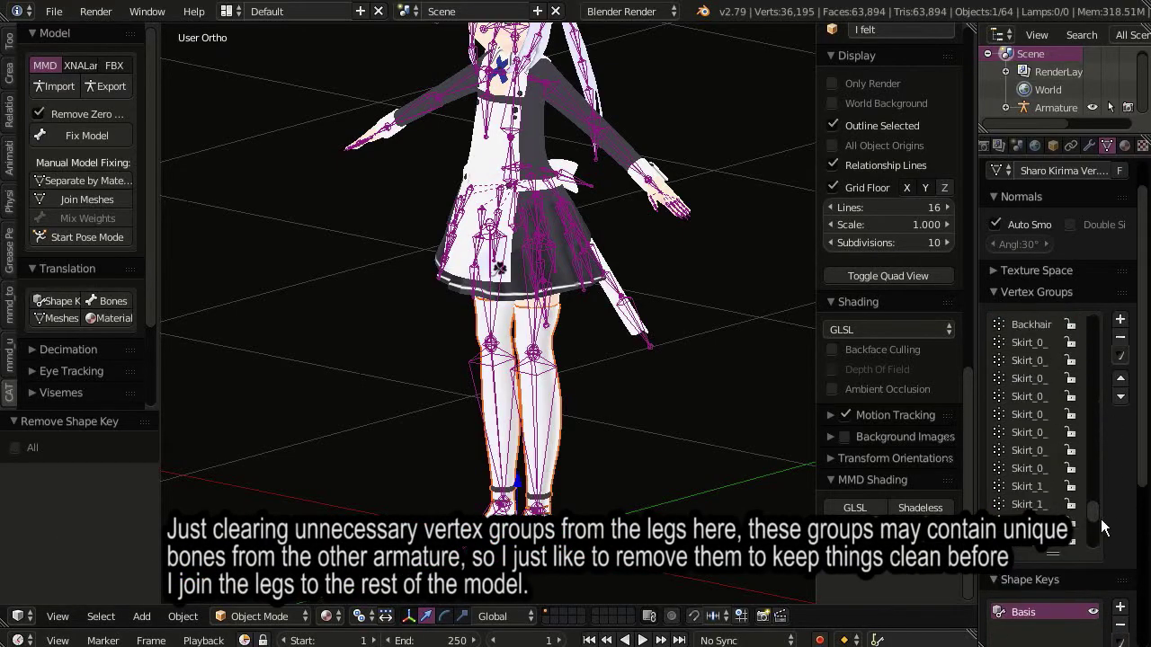
left_click(1121, 349)
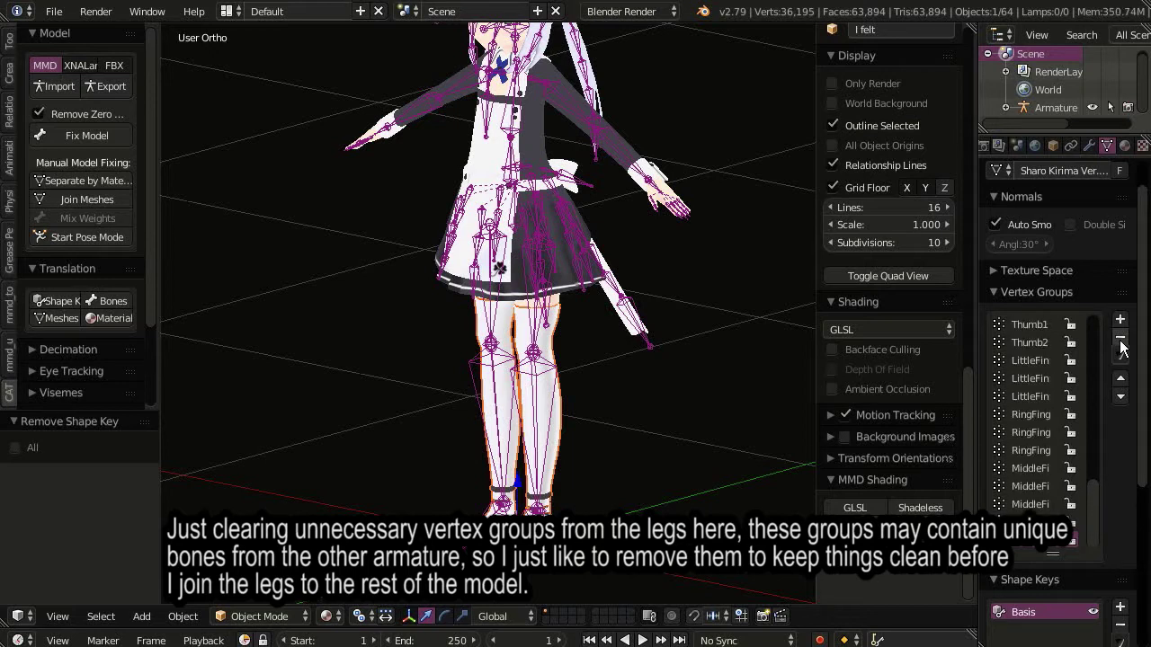
left_click(1122, 349)
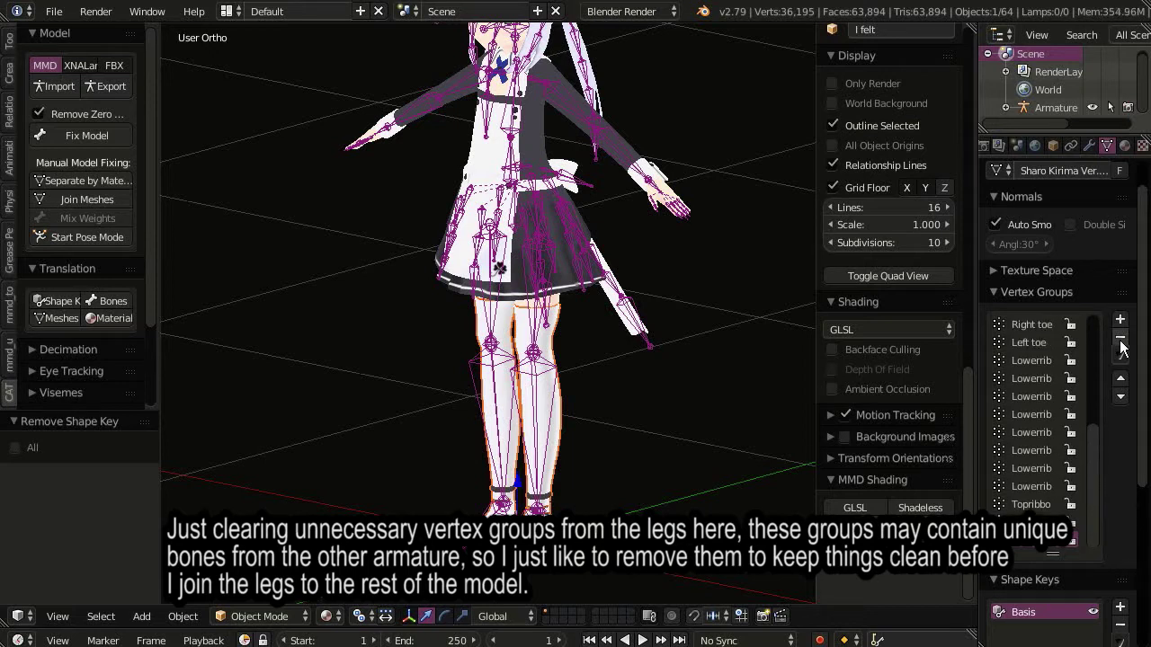
left_click(1121, 349)
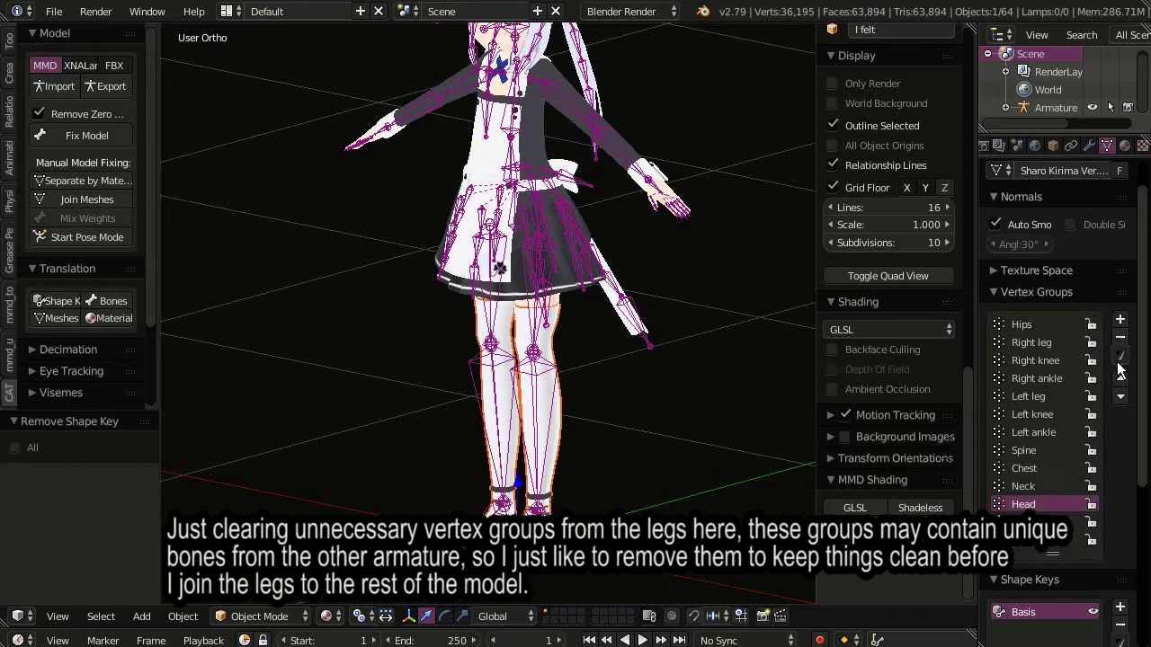
left_click(1121, 339)
left_click(1121, 340)
left_click(1121, 340)
left_click(1121, 339)
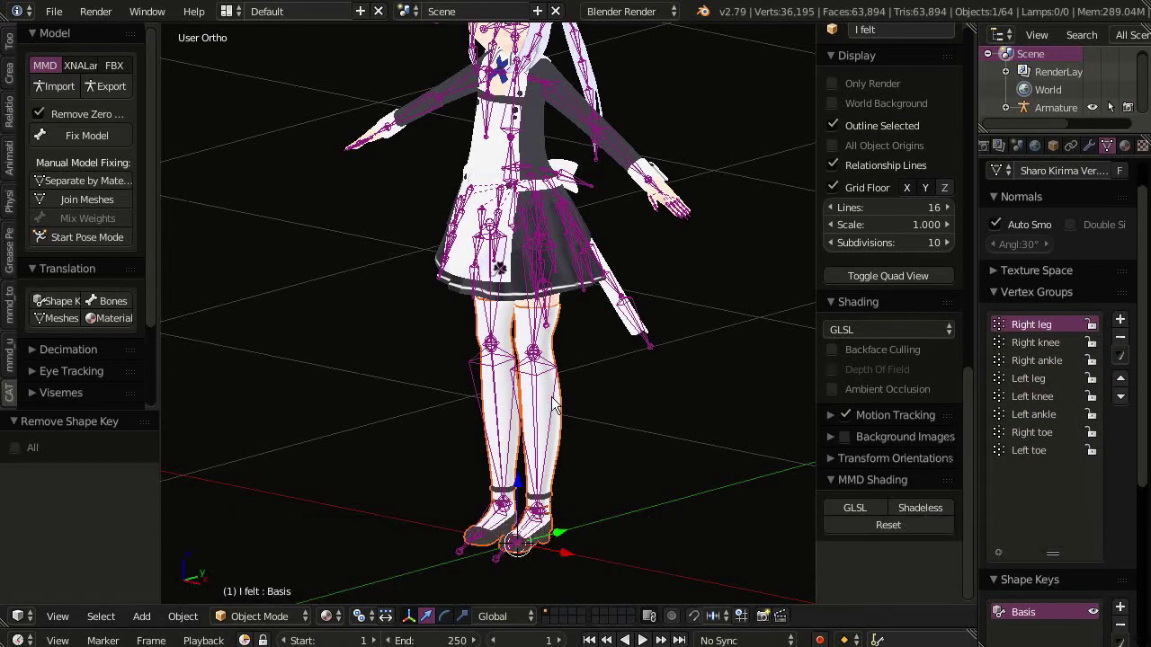
scroll(610, 399, "up", 1)
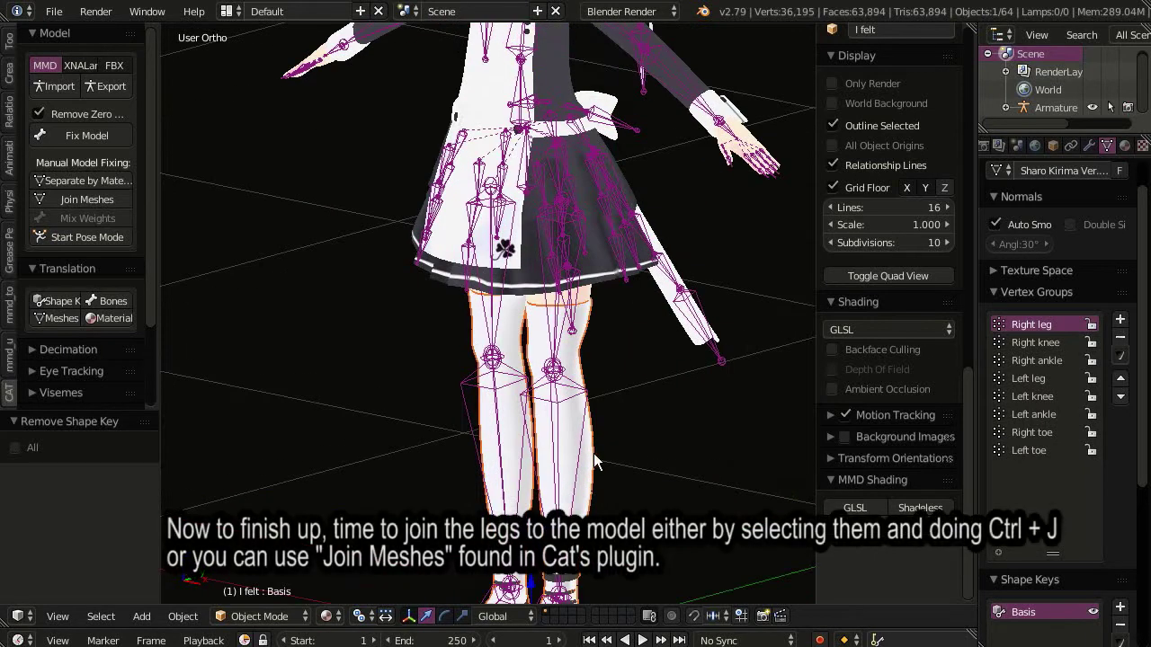
Step: Join the stockings into the model's skin mesh with Ctrl+J and reselect the combined mesh
right_click(587, 304, "shift")
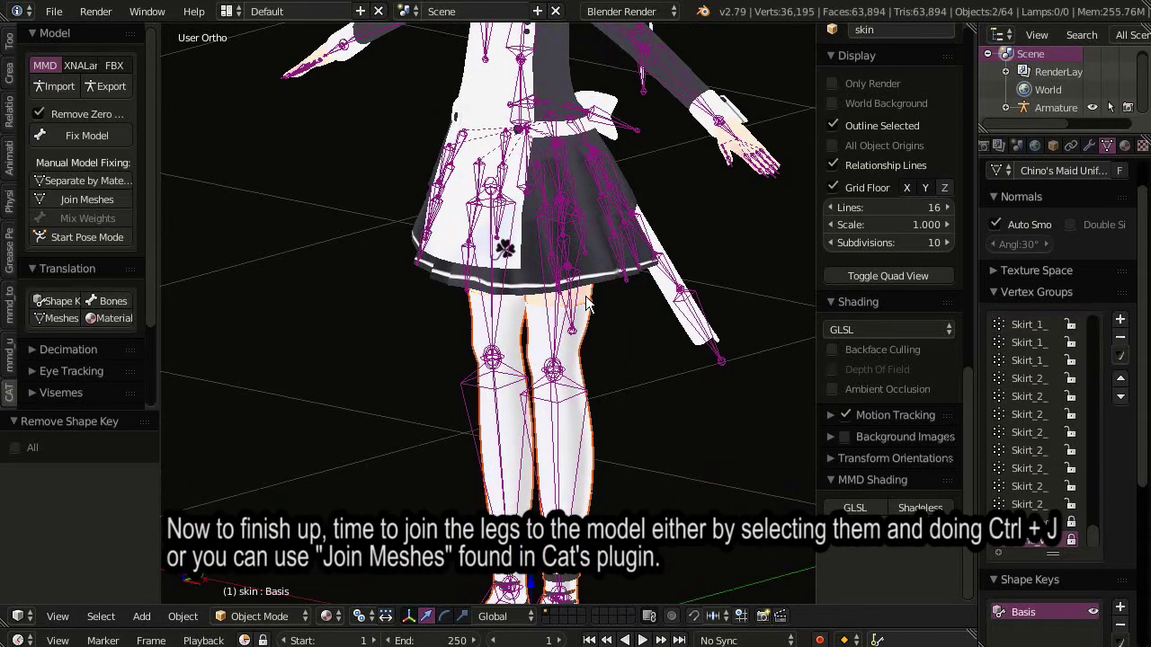
key("ctrl+j")
scroll(553, 396, "down", 3)
key("a")
right_click(544, 397)
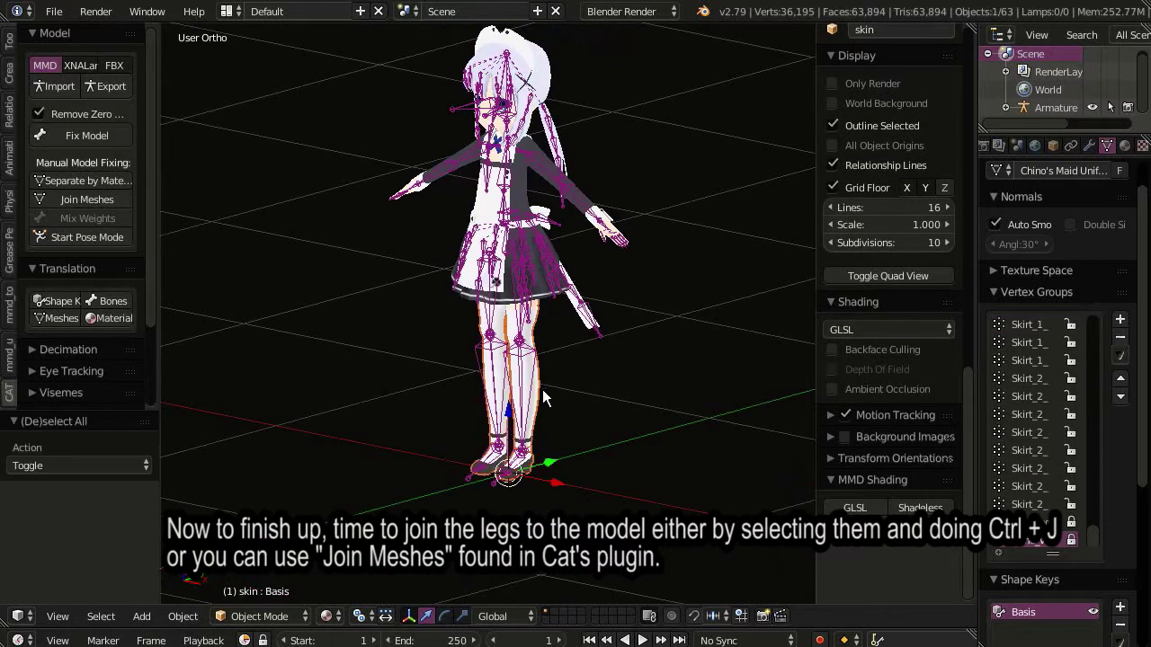
scroll(544, 397, "up", 1)
scroll(557, 342, "up", 1)
scroll(574, 289, "up", 2)
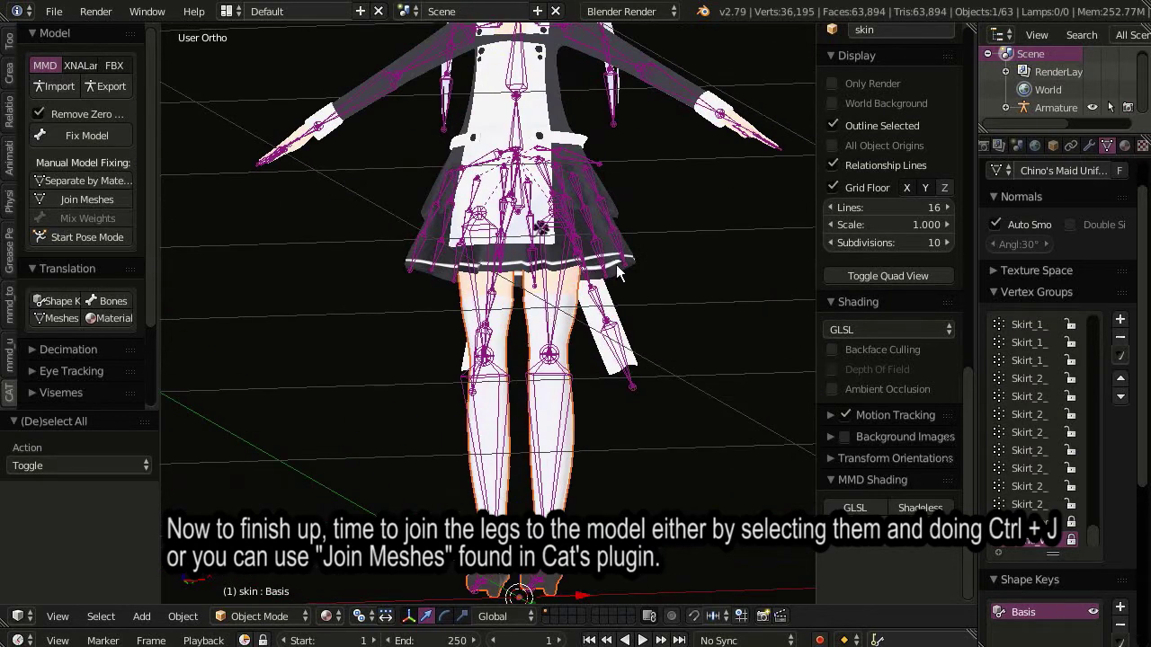
scroll(637, 264, "down", 3)
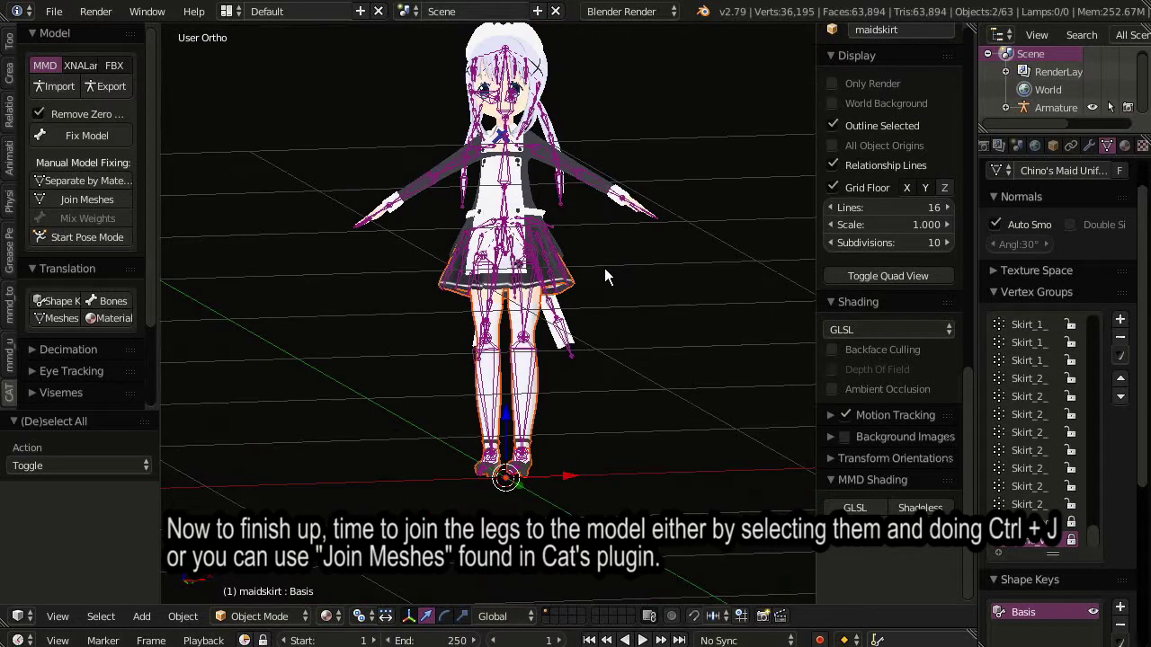
Step: Merge all model meshes into one Body mesh with CATS Join Meshes, testing a move and undoing it
left_click(80, 200)
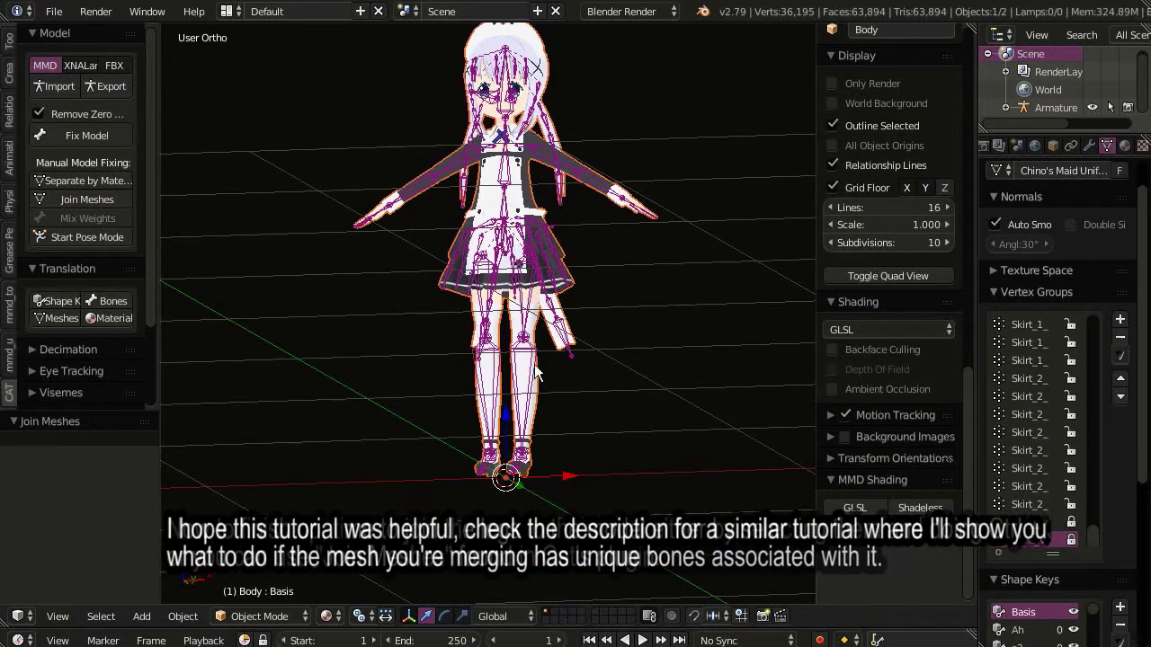
middle_click_drag(492, 371, 495, 430)
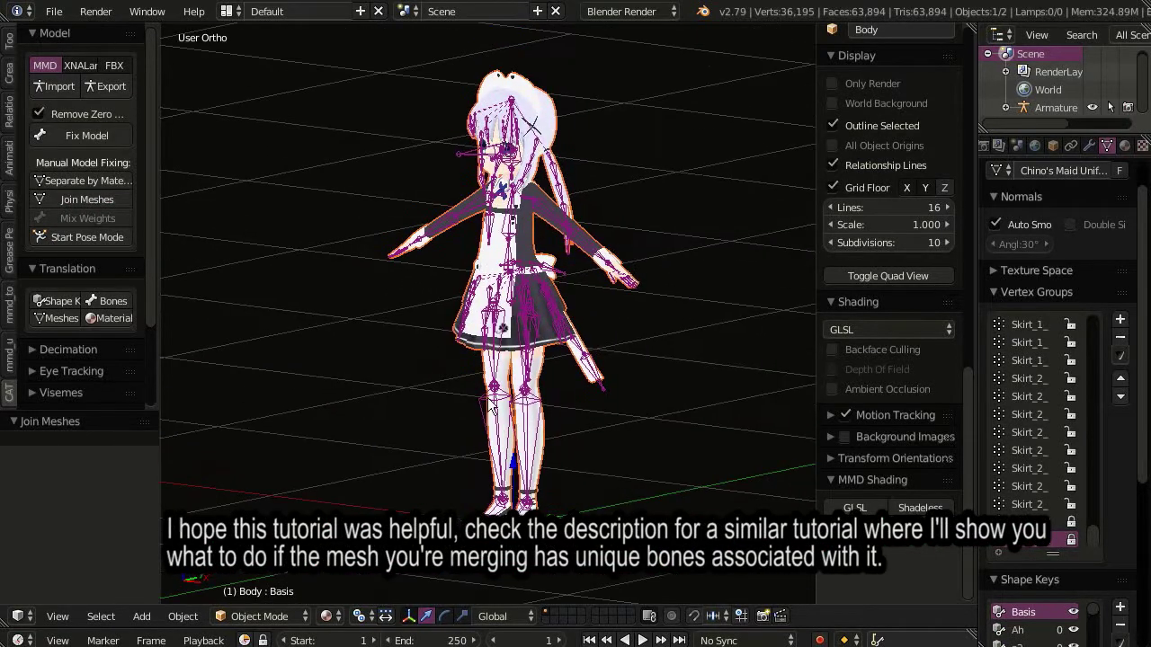
key("g")
left_click(387, 386)
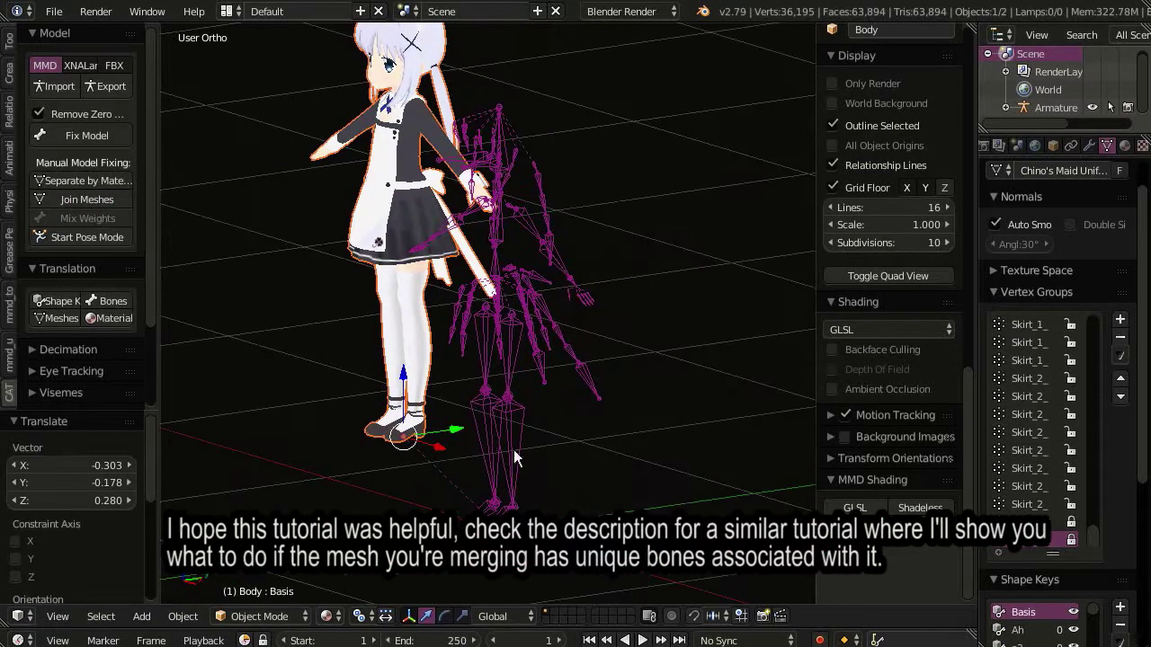
key("ctrl+z")
Step: In Pose Mode, rotate the left leg bone -34.1° to verify deformation, then undo it
left_click(267, 617)
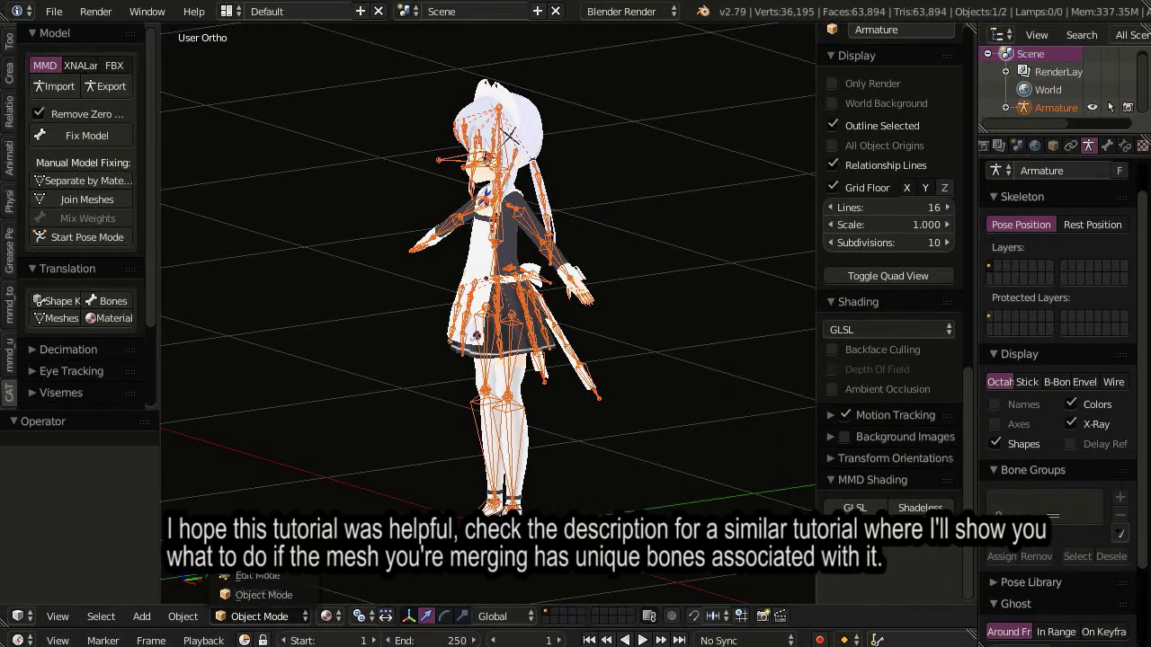
left_click(261, 557)
right_click(531, 433)
right_click(507, 357)
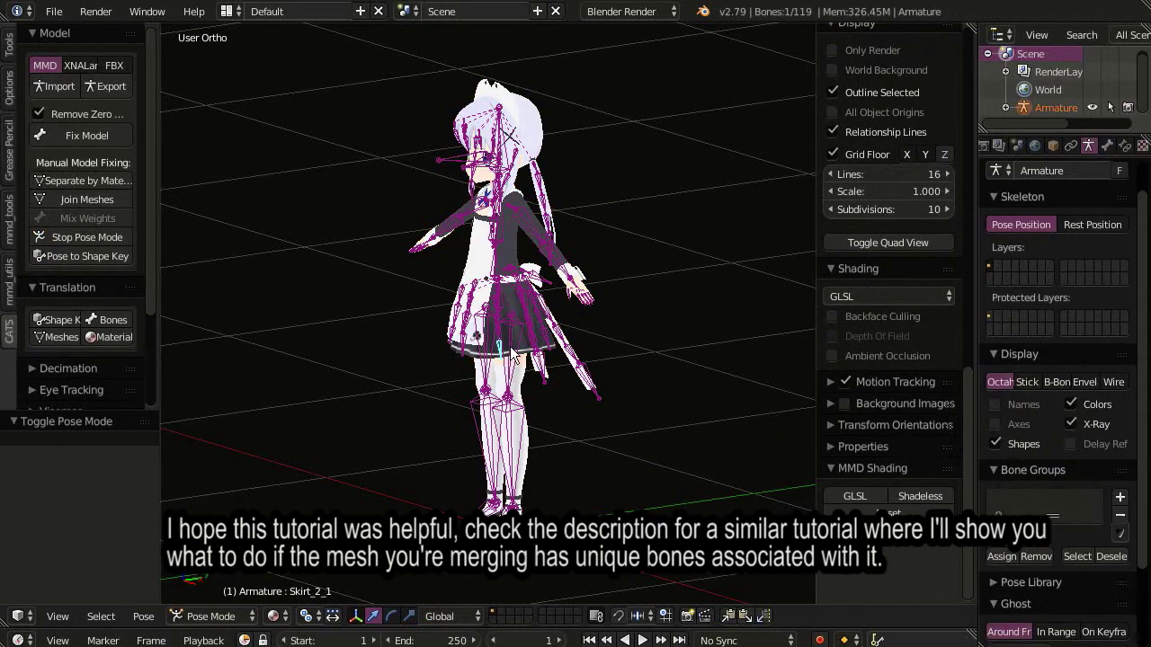
right_click(508, 395)
key("r")
left_click(640, 445)
middle_click_drag(640, 444, 727, 474)
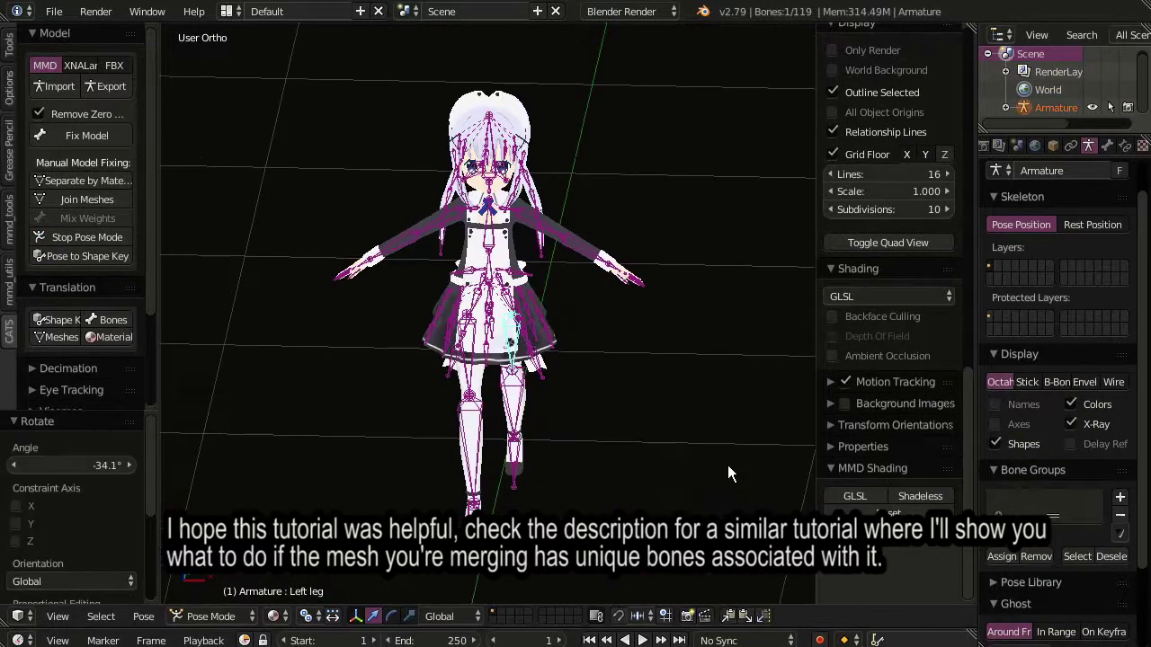
key("ctrl+z")
middle_click_drag(501, 465, 539, 434)
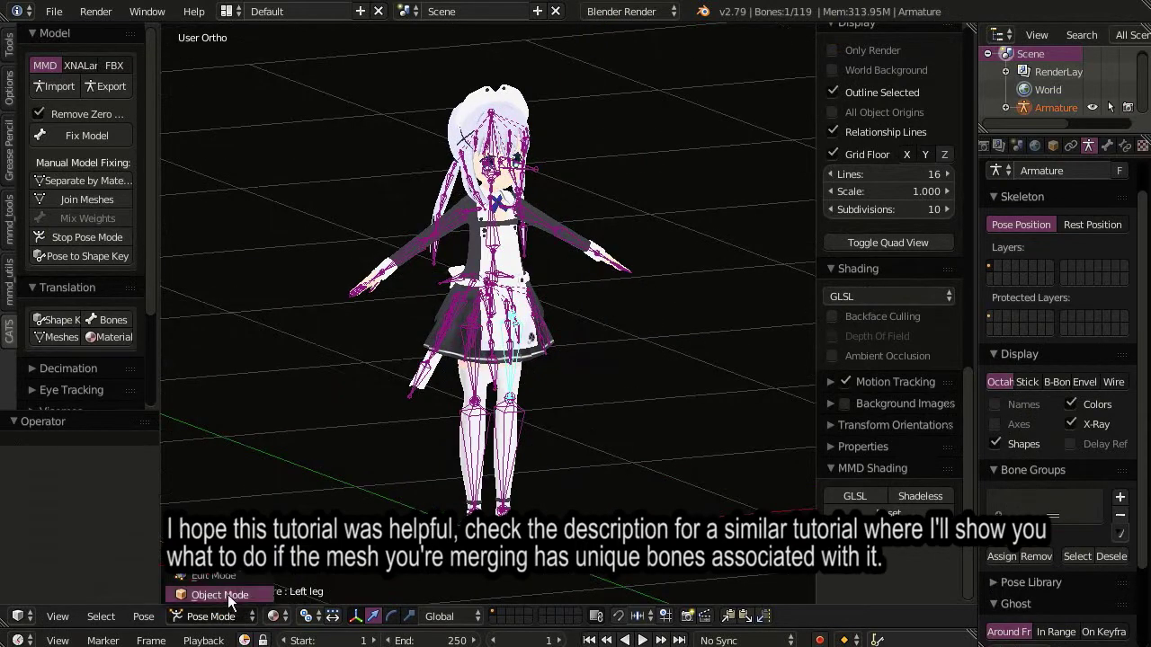